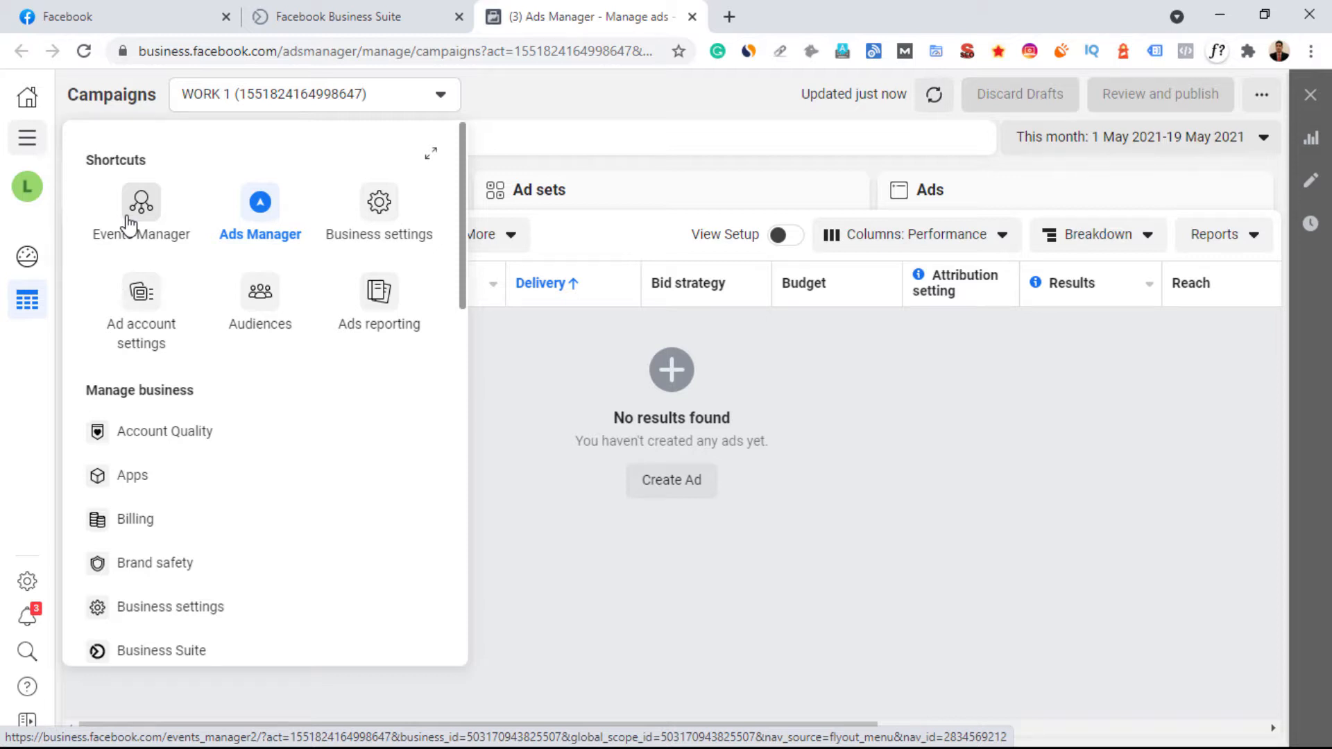
Open Events Manager and connect a new data source of the Offline type.
click(132, 223)
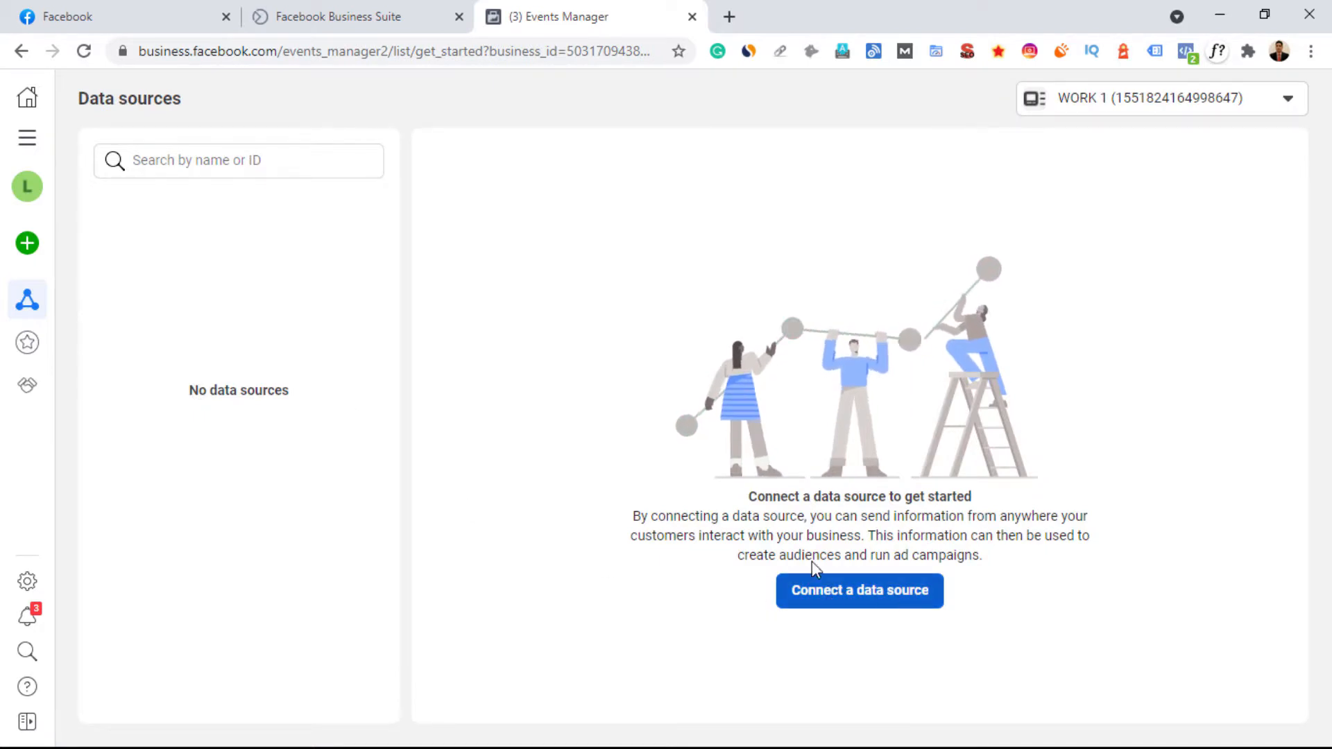
mouse_move(28, 253)
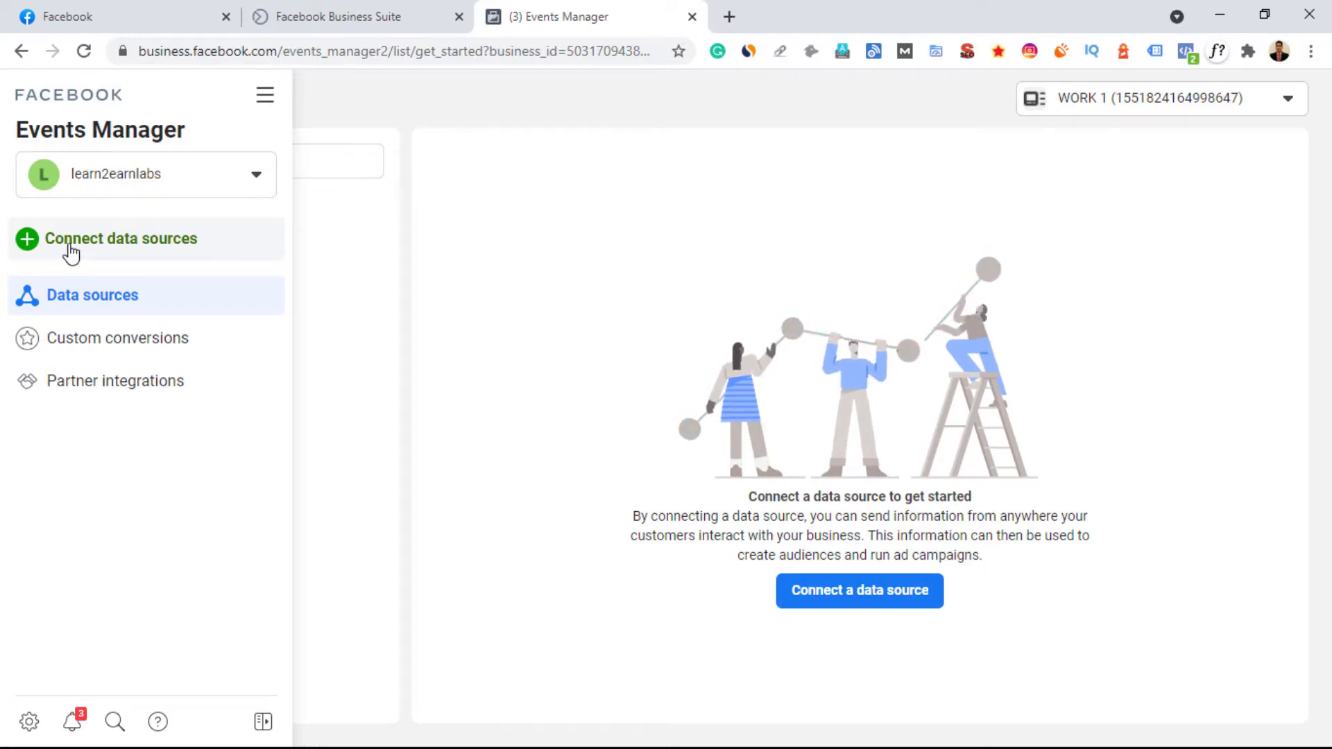
click(142, 239)
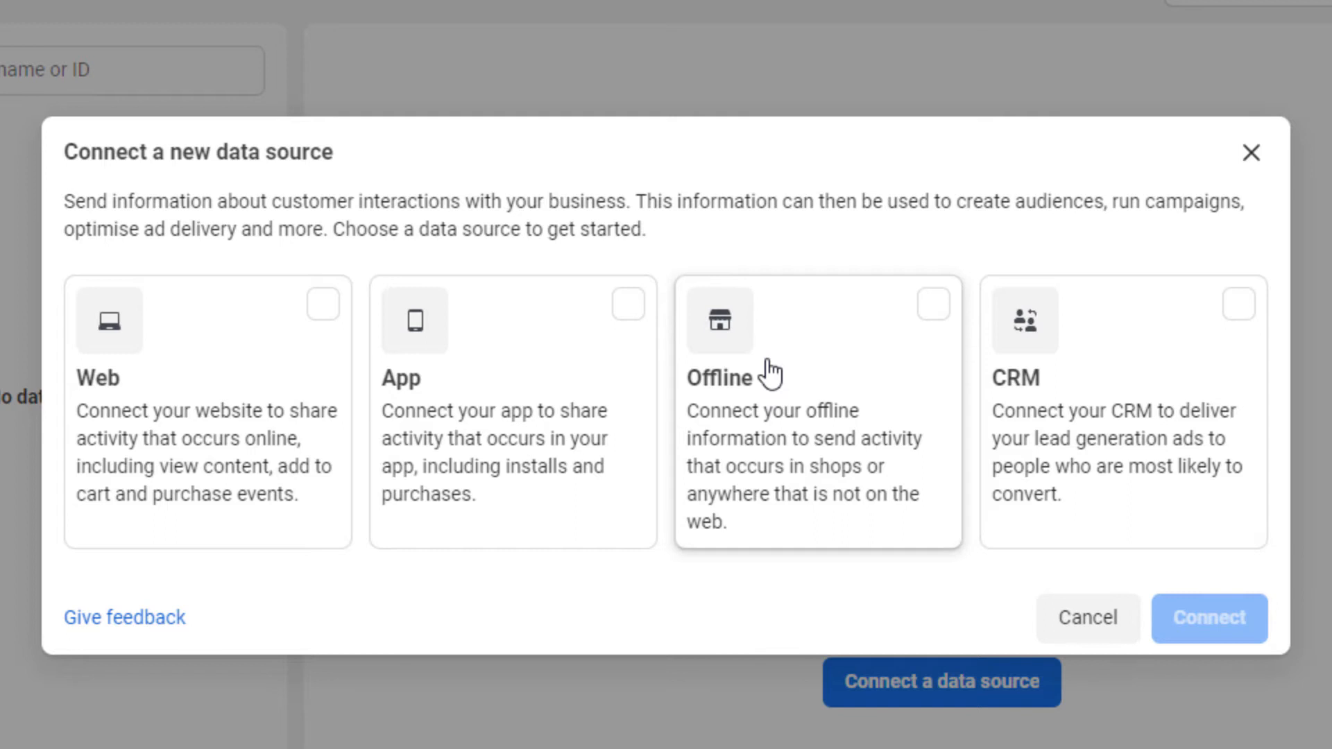
click(934, 313)
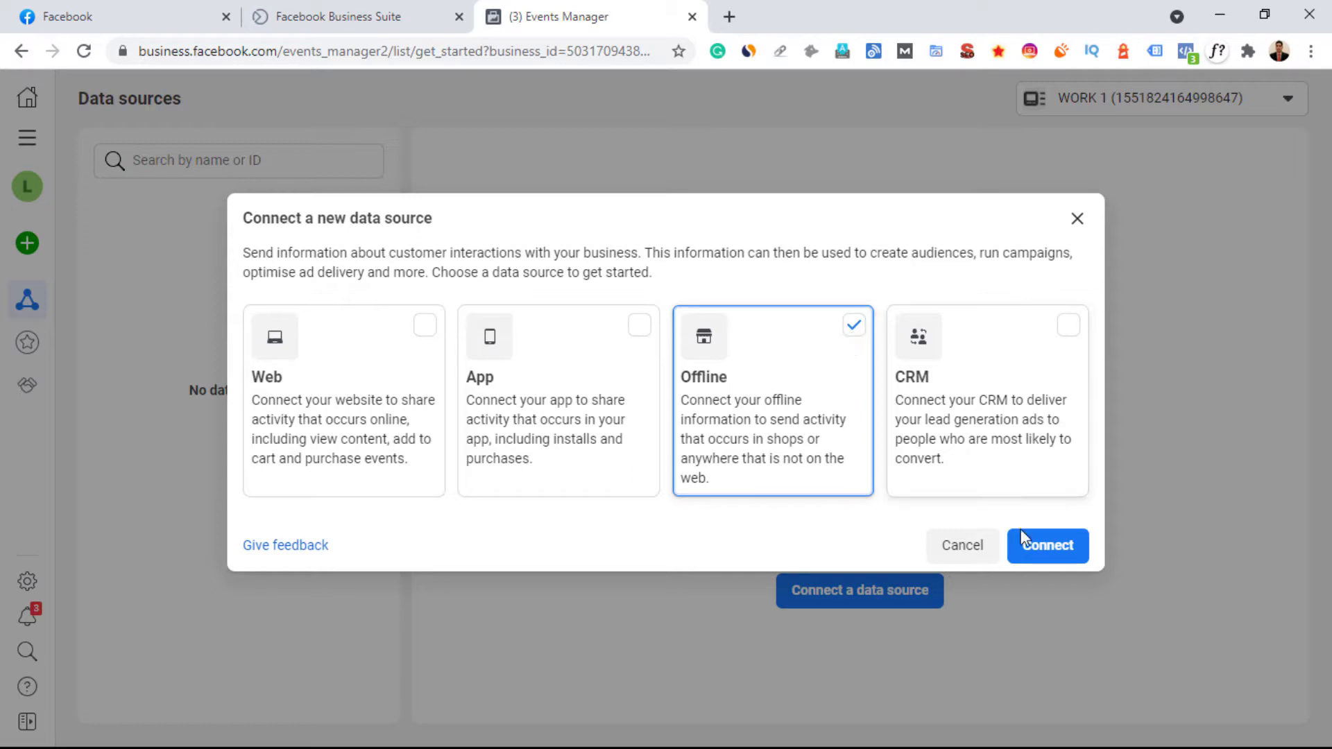
click(1057, 548)
Create an offline event set named "Conference" with the description "This conference is held on 20 may 2021".
click(611, 461)
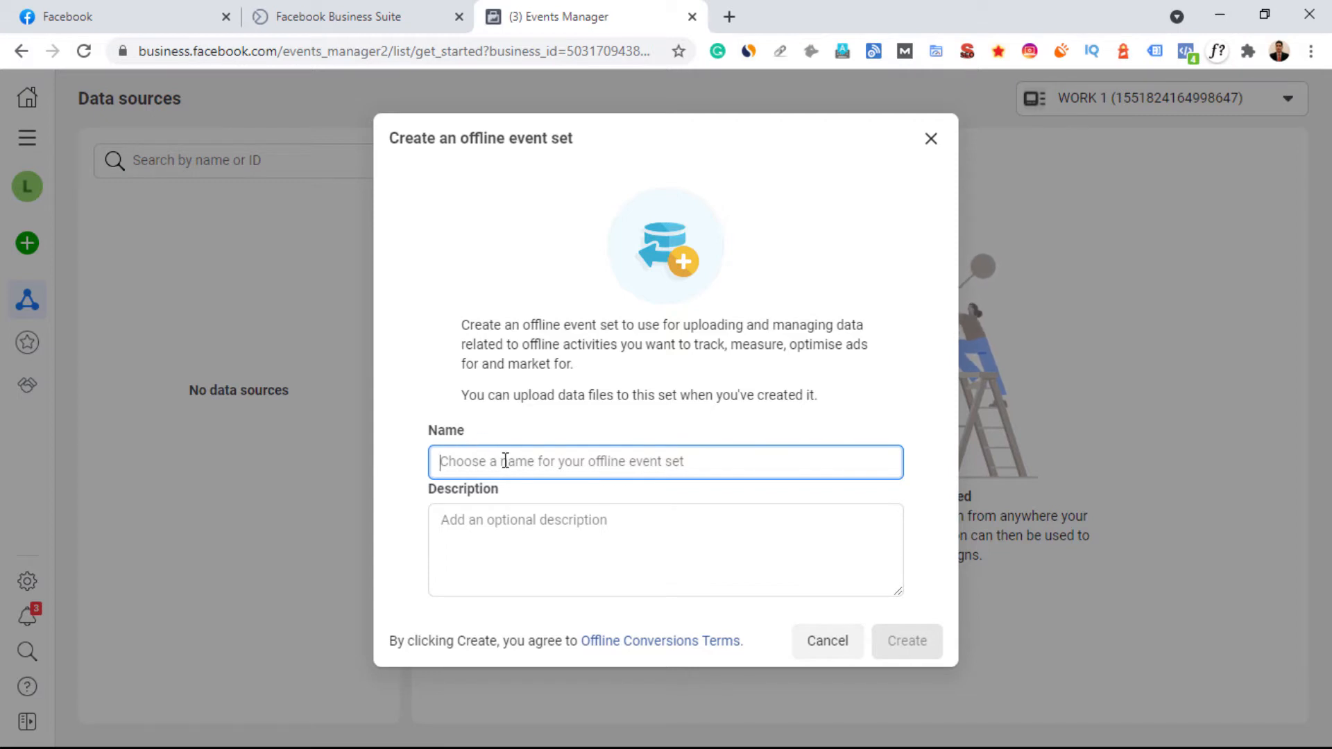
text(Conference)
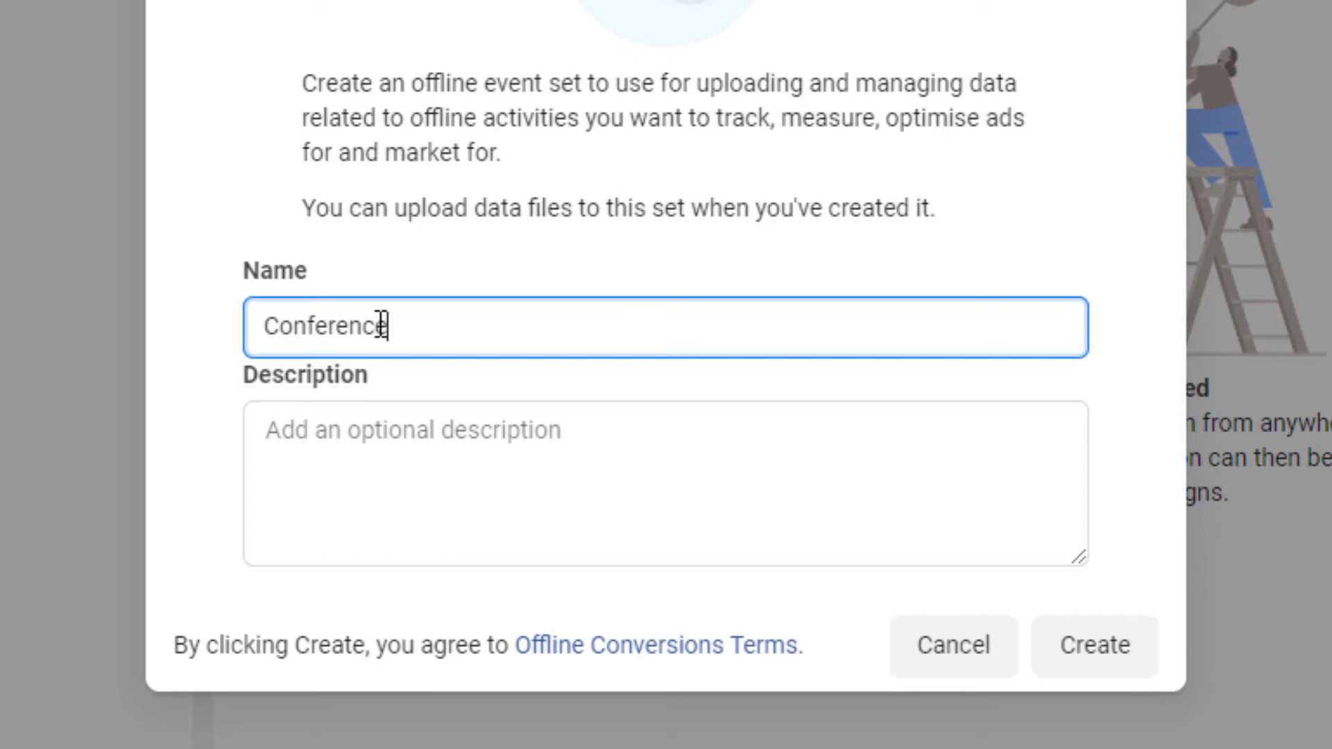
click(422, 435)
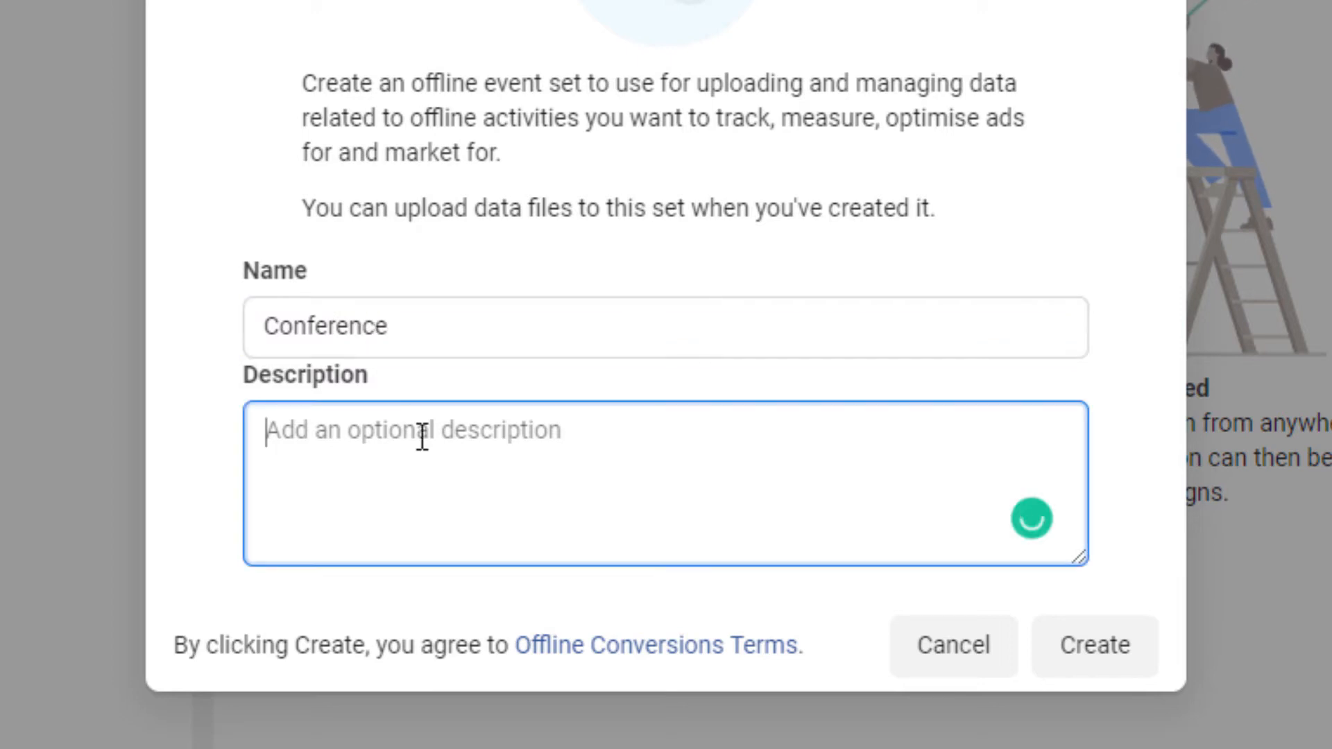
text(This conference is held on 20 may)
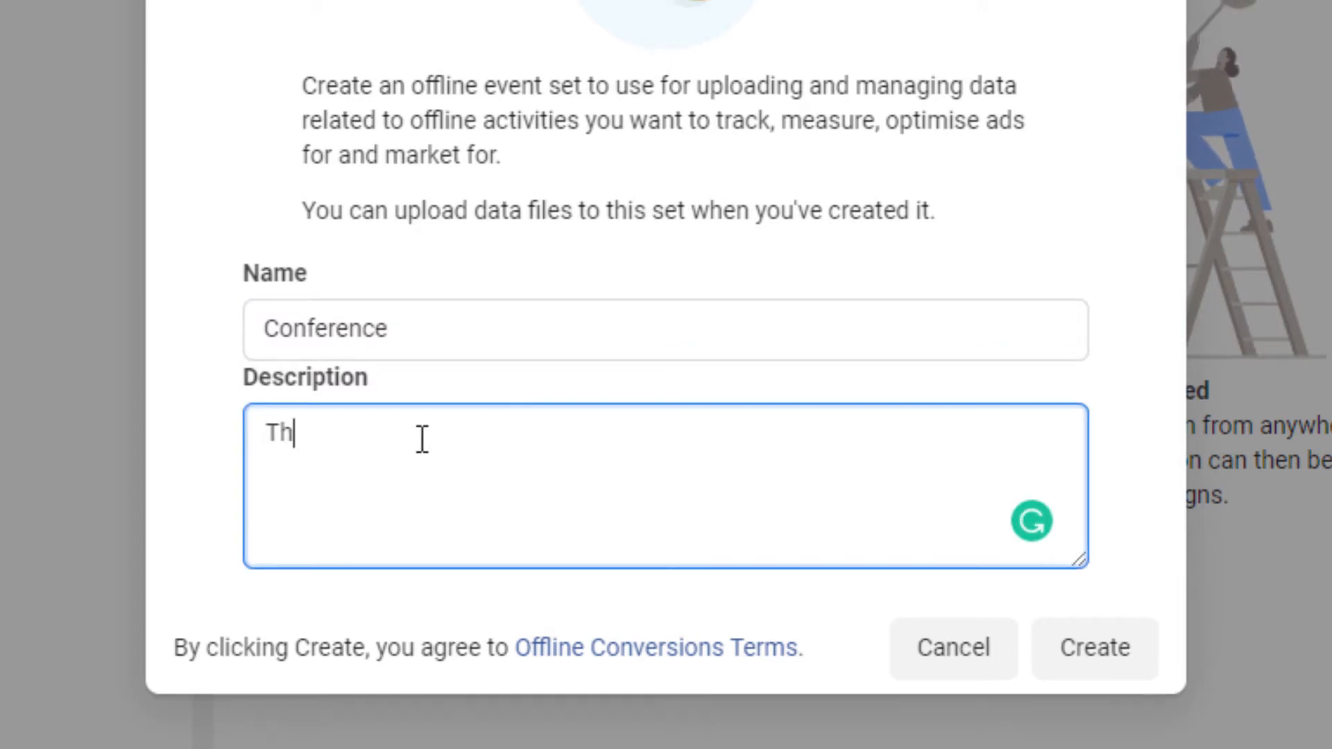
text( 2021)
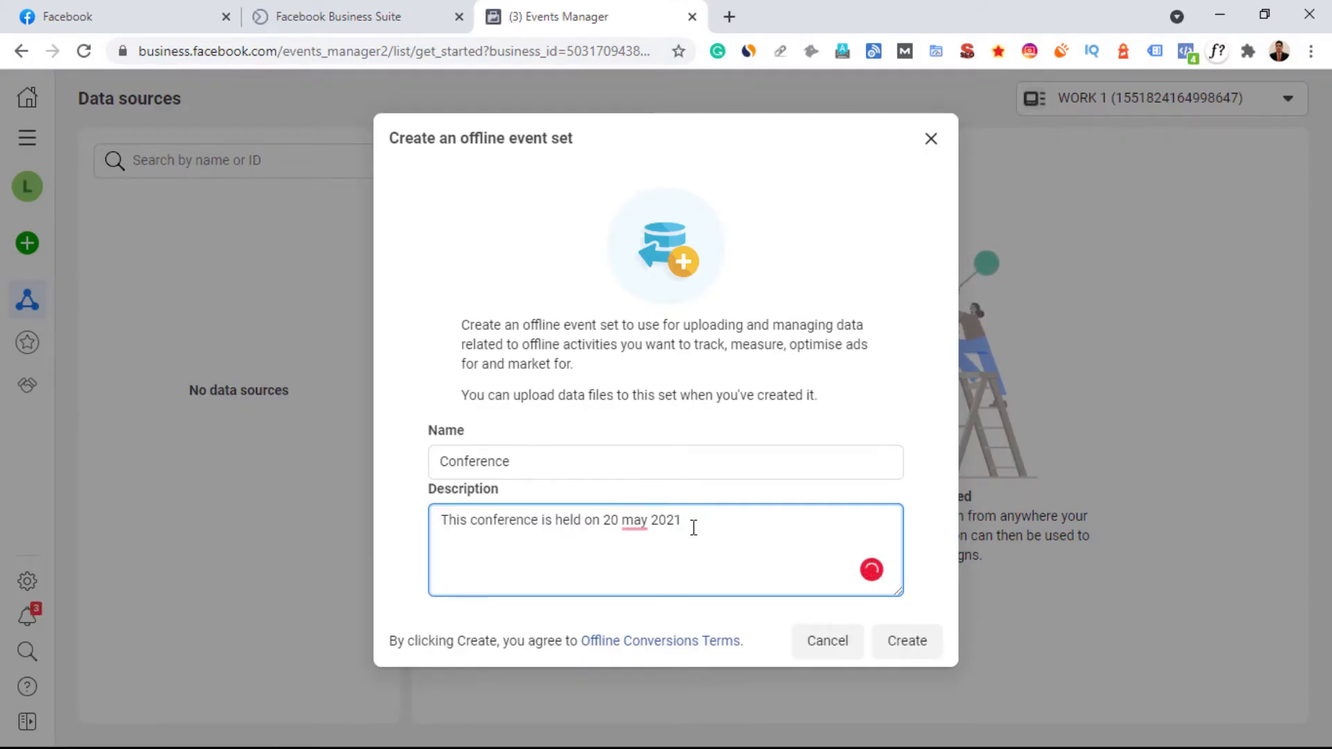
click(913, 644)
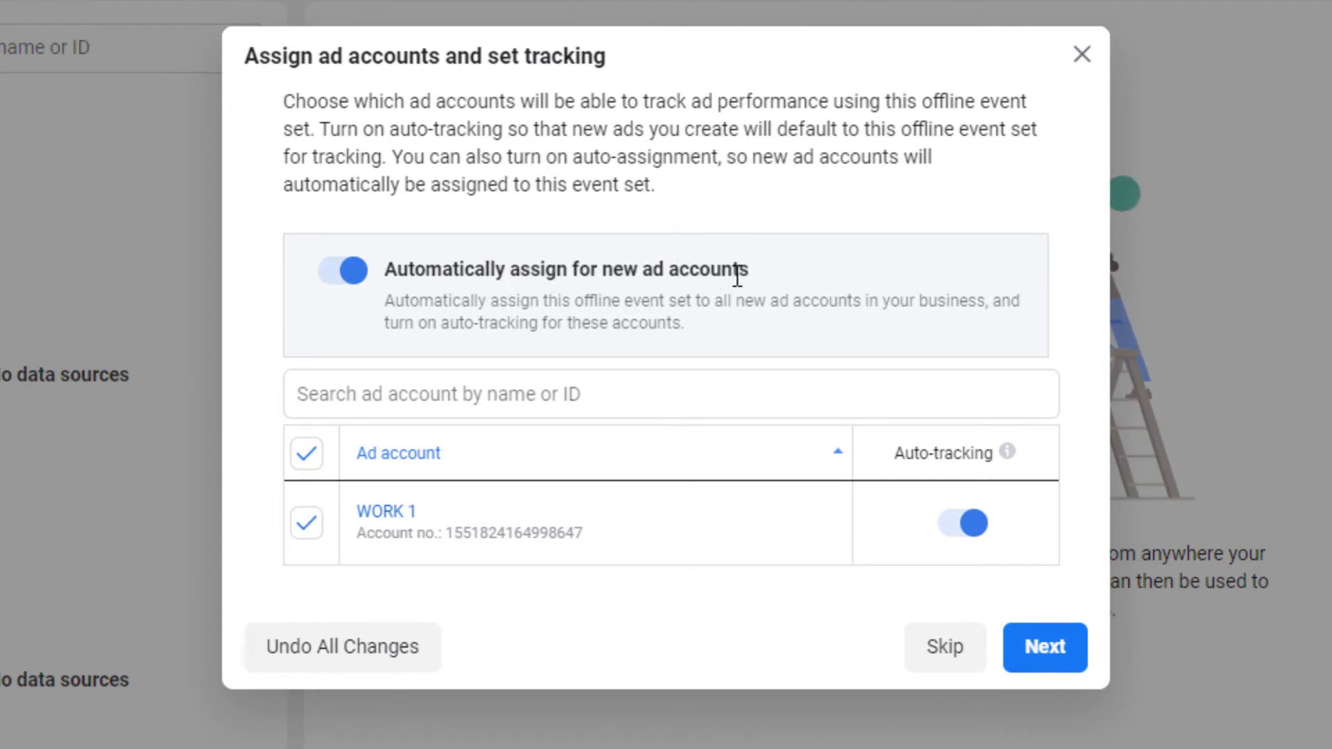
Accept the ad account assignment with automatic assignment for new ad accounts and auto-tracking for WORK 1 turned on.
click(356, 274)
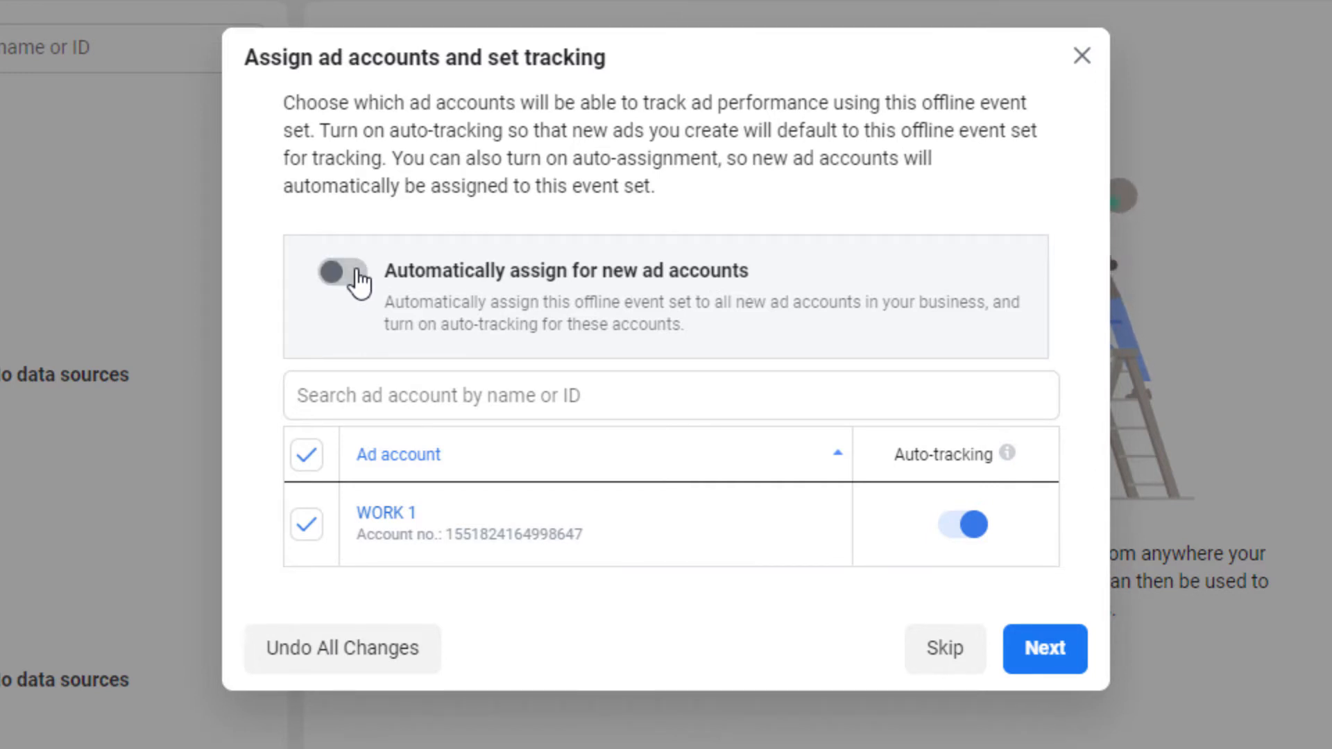
click(357, 277)
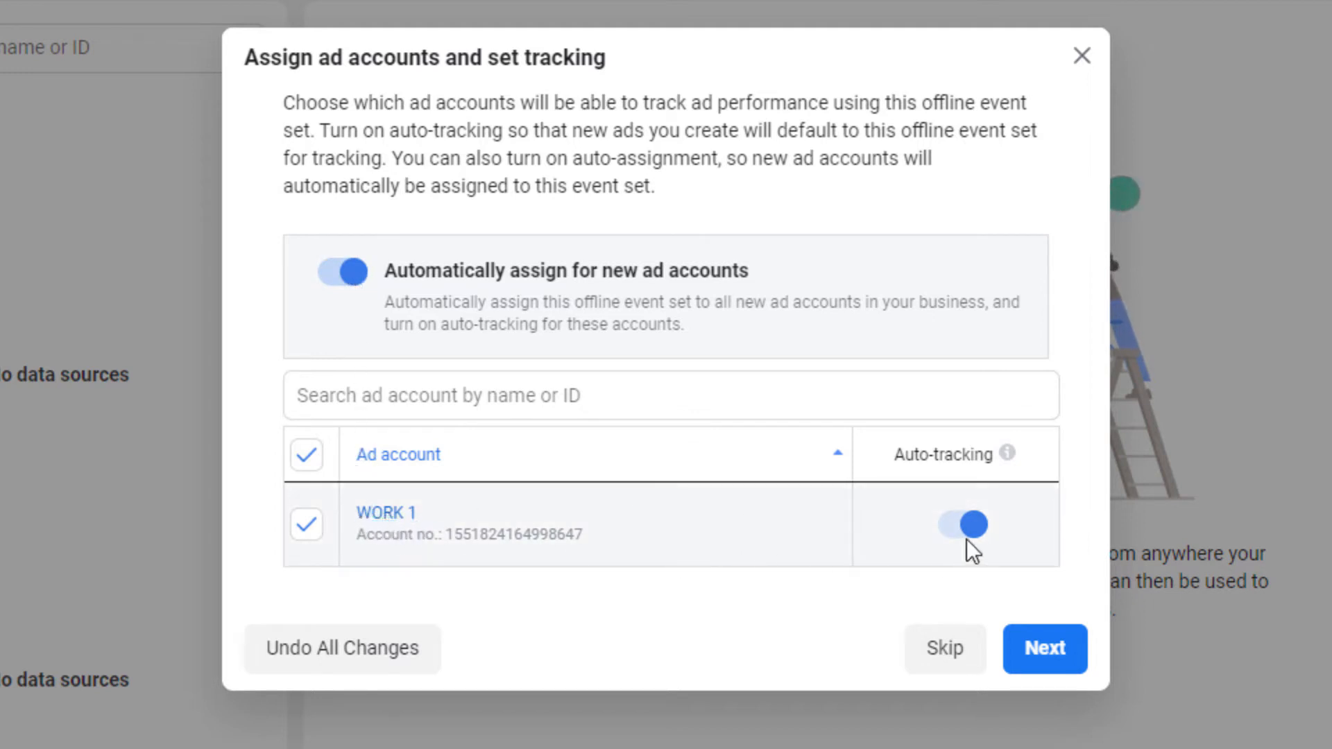
click(1045, 648)
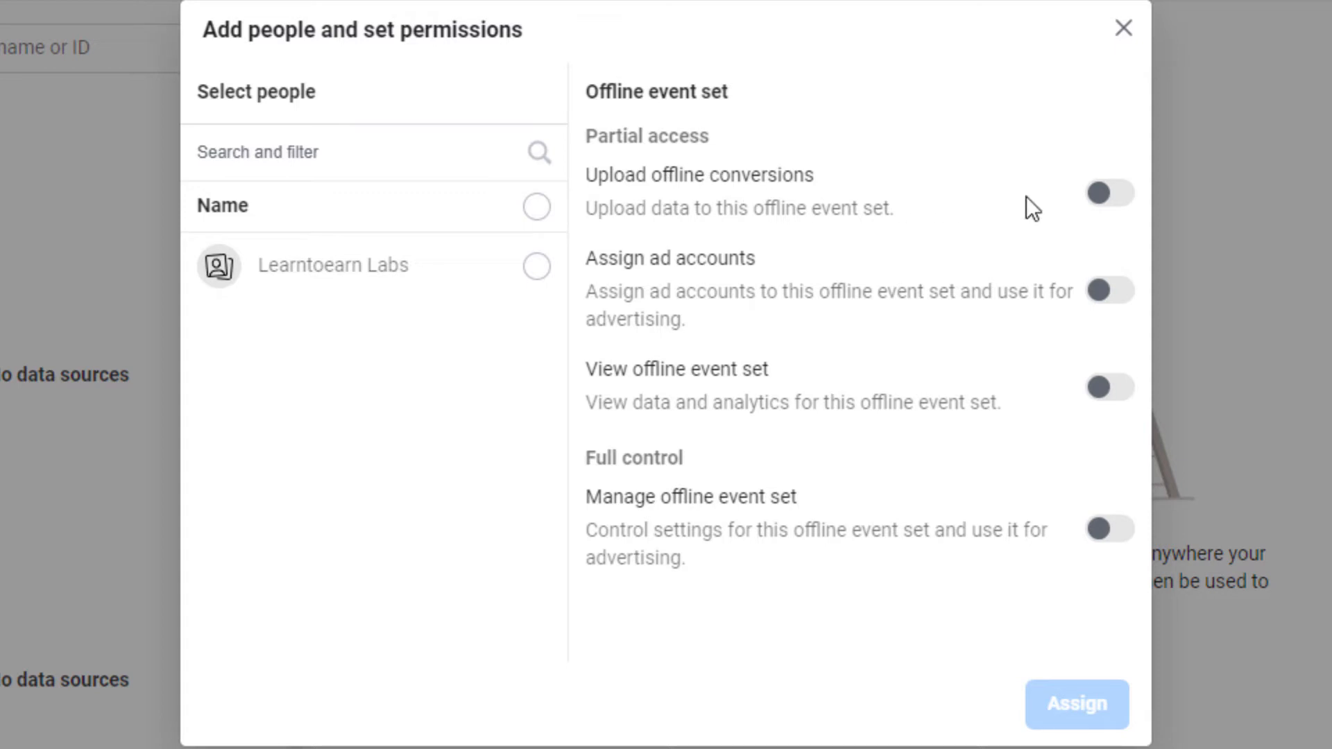
Assign all listed people to the offline event set with full control through Manage offline event set.
click(1106, 197)
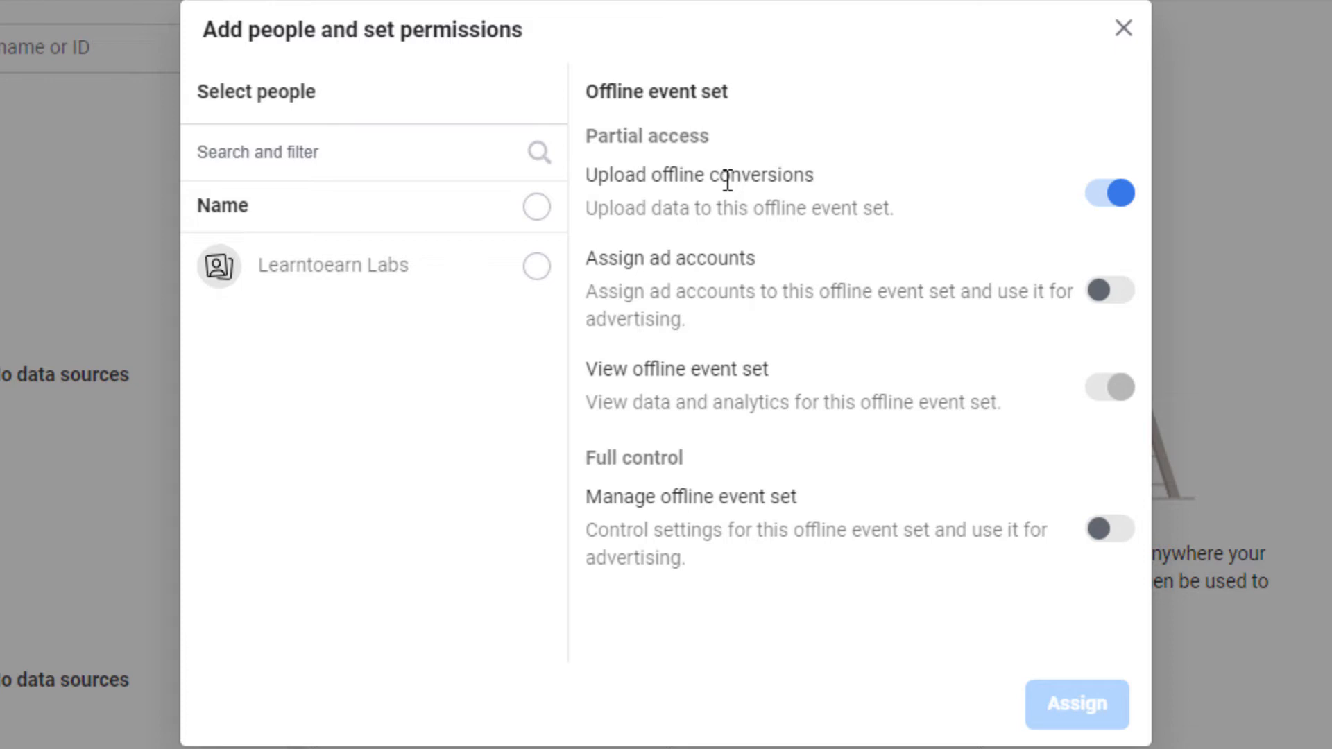
click(537, 206)
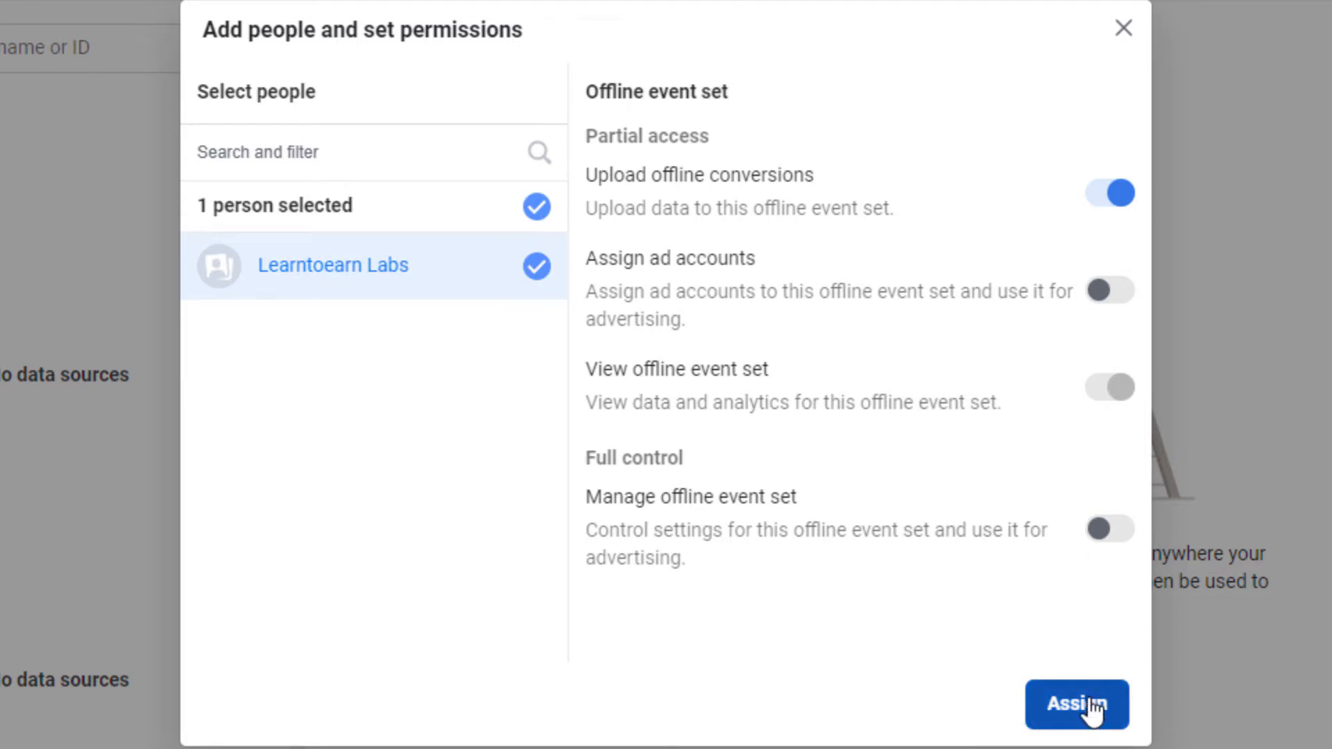
click(1108, 540)
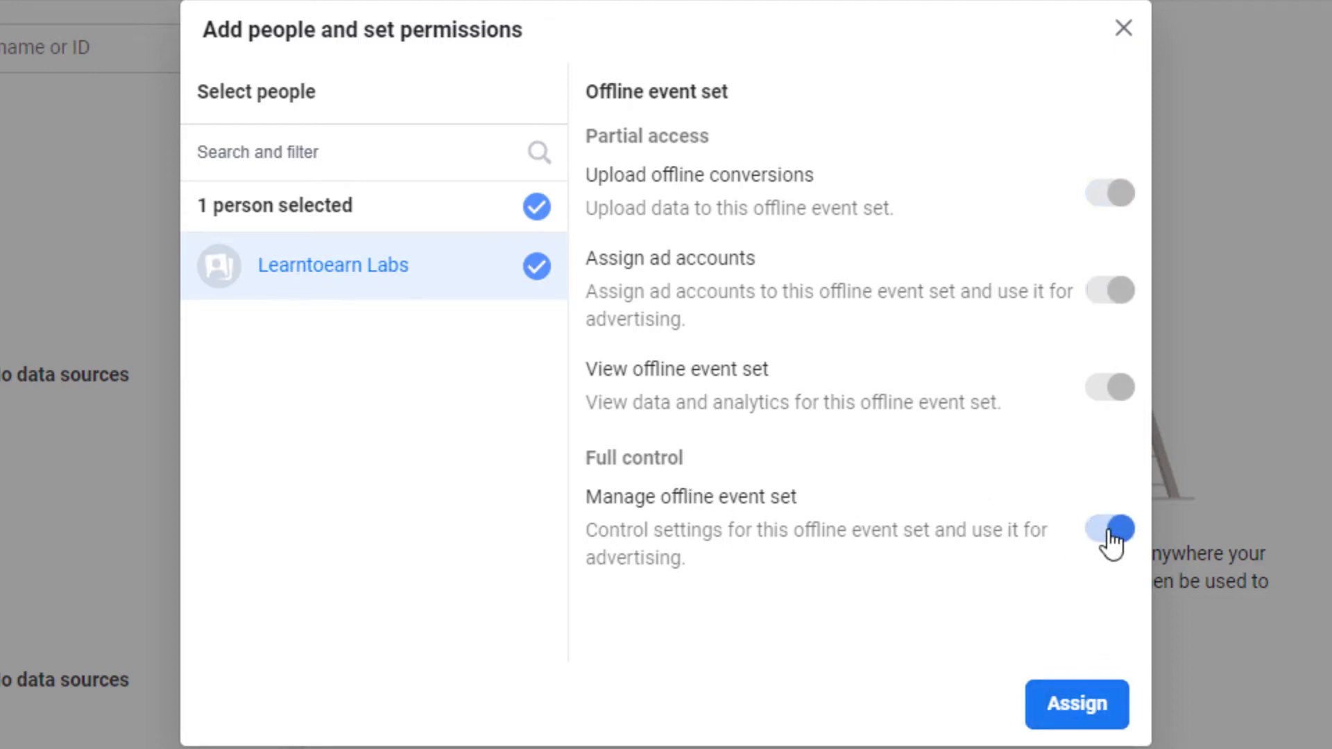
click(1081, 715)
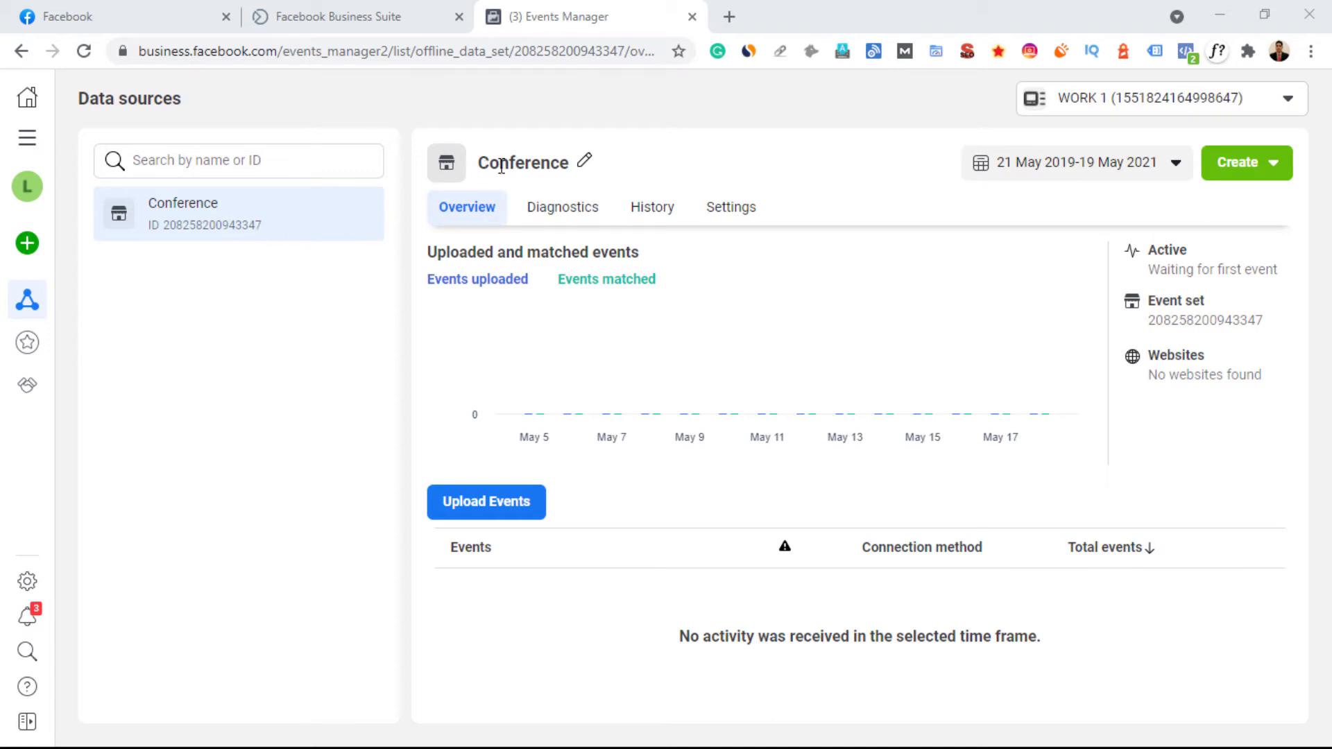
Open the offline event upload for the Conference event set without renaming the set.
click(582, 166)
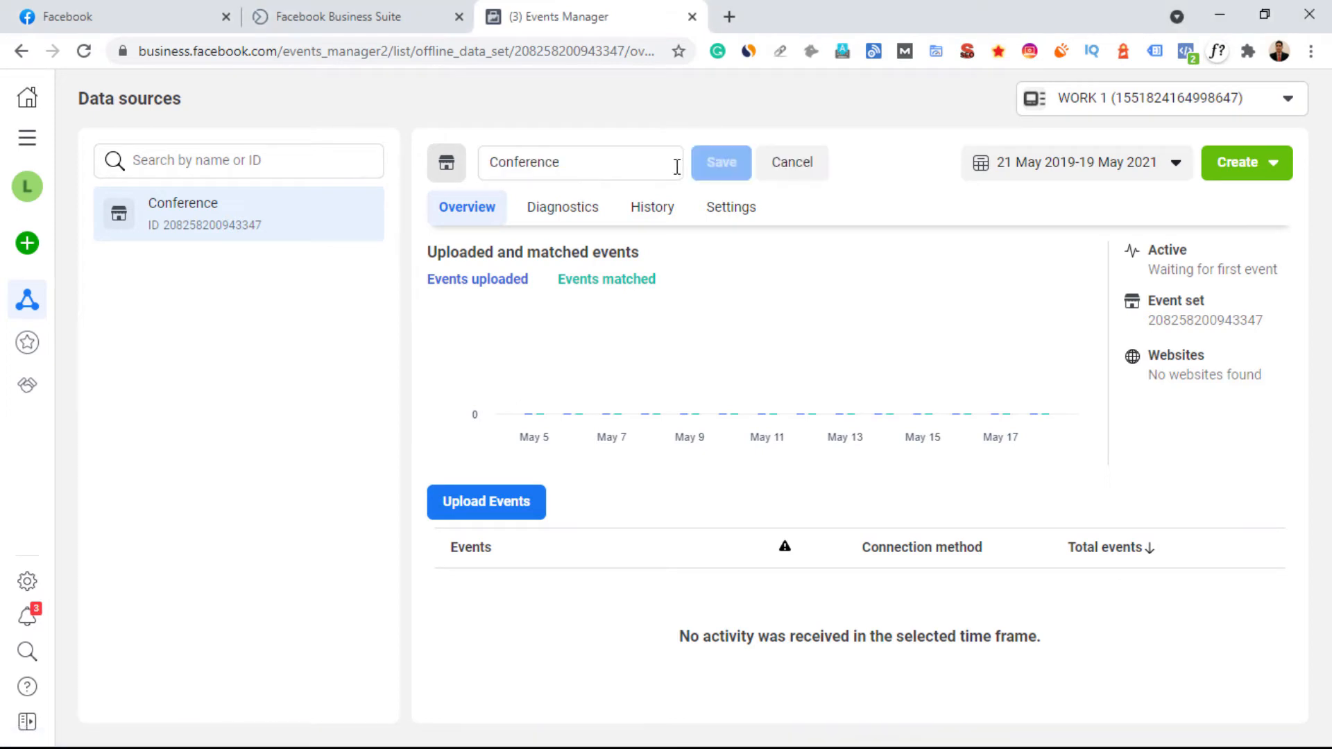
click(811, 172)
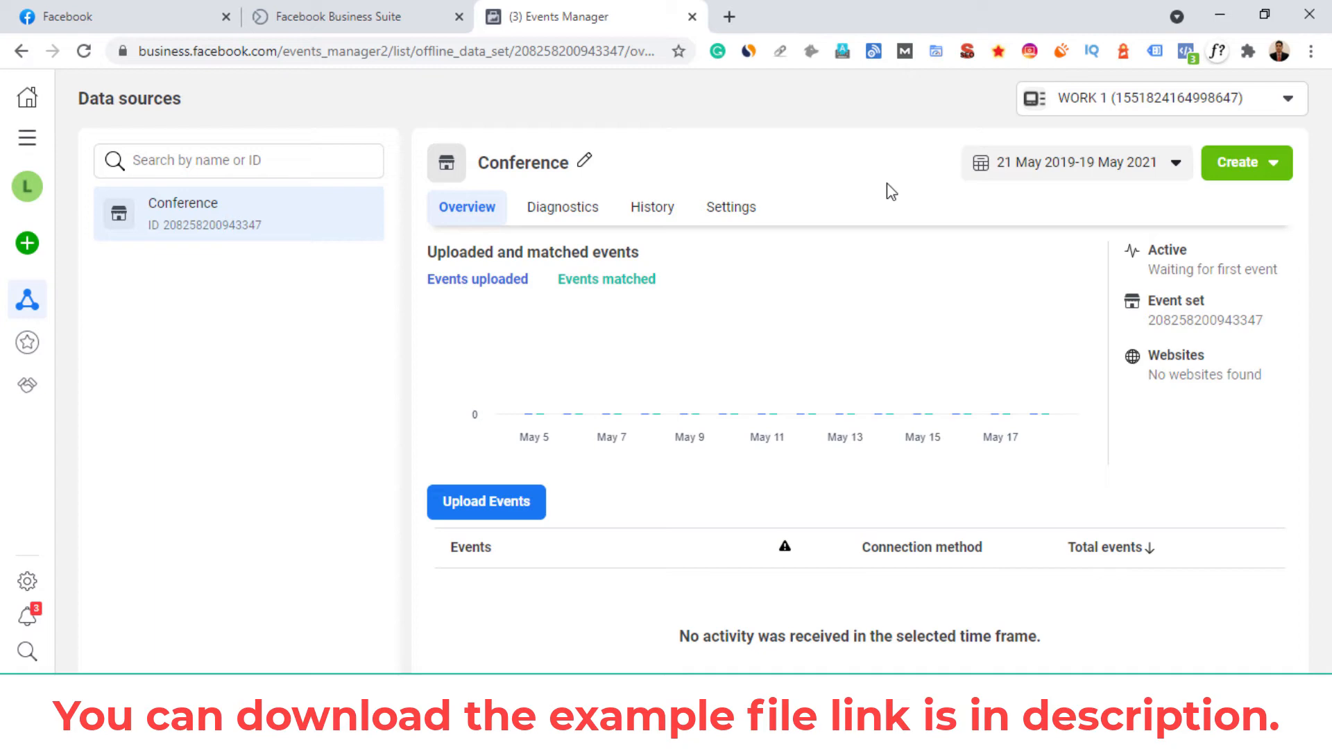
click(501, 514)
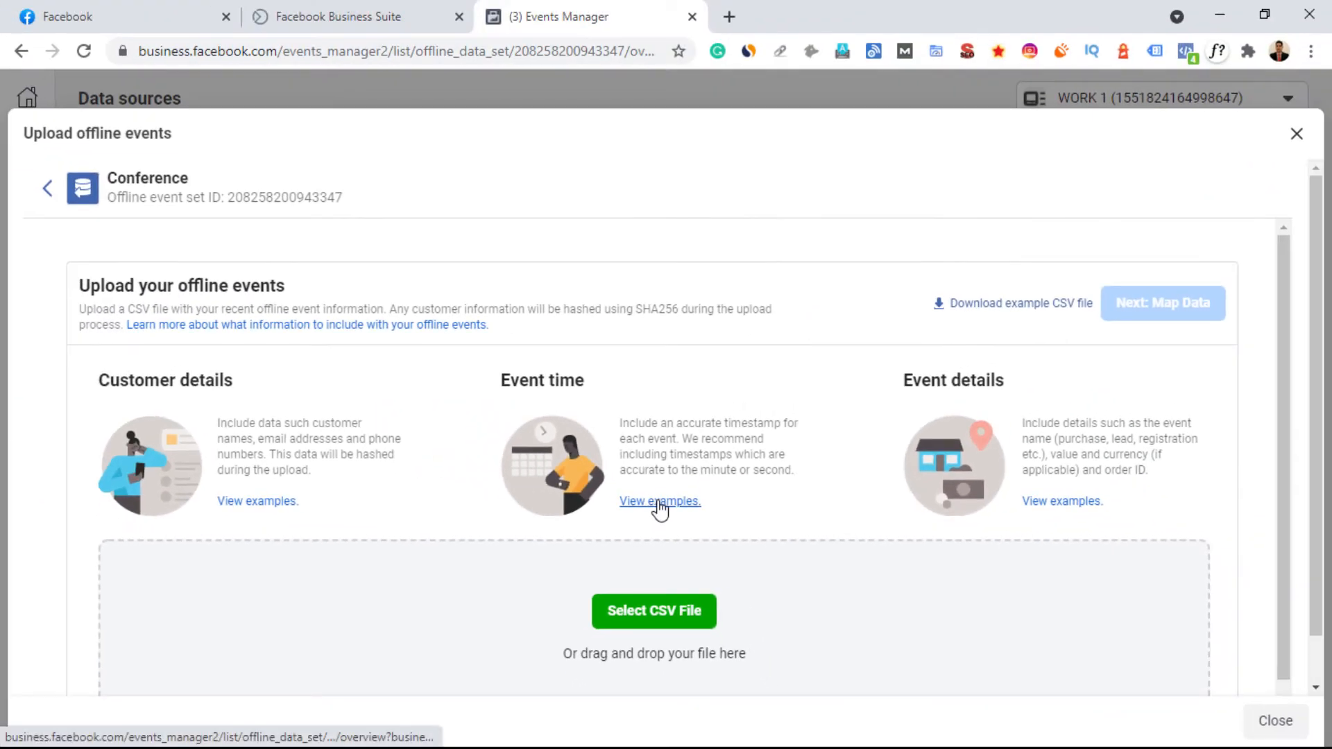
Examine the example data formatting for customer details, event time and event details.
click(257, 501)
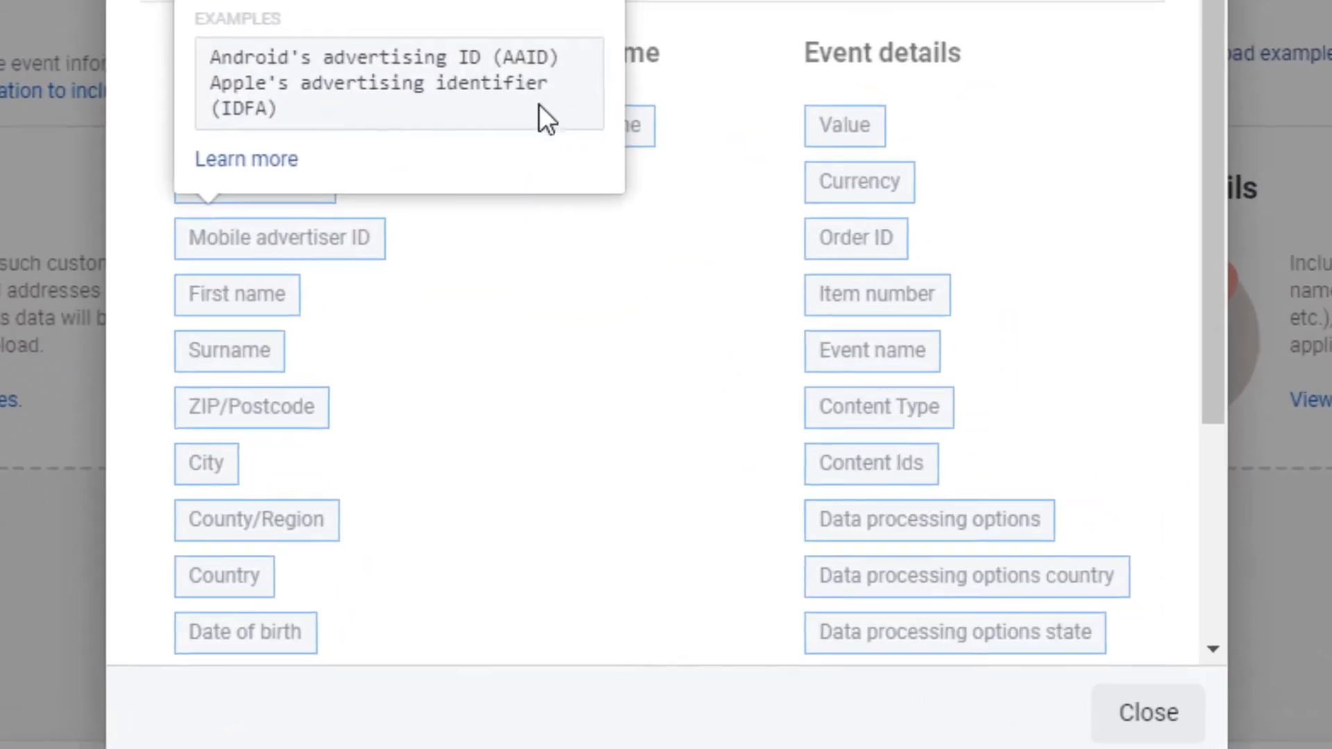
mouse_move(420, 278)
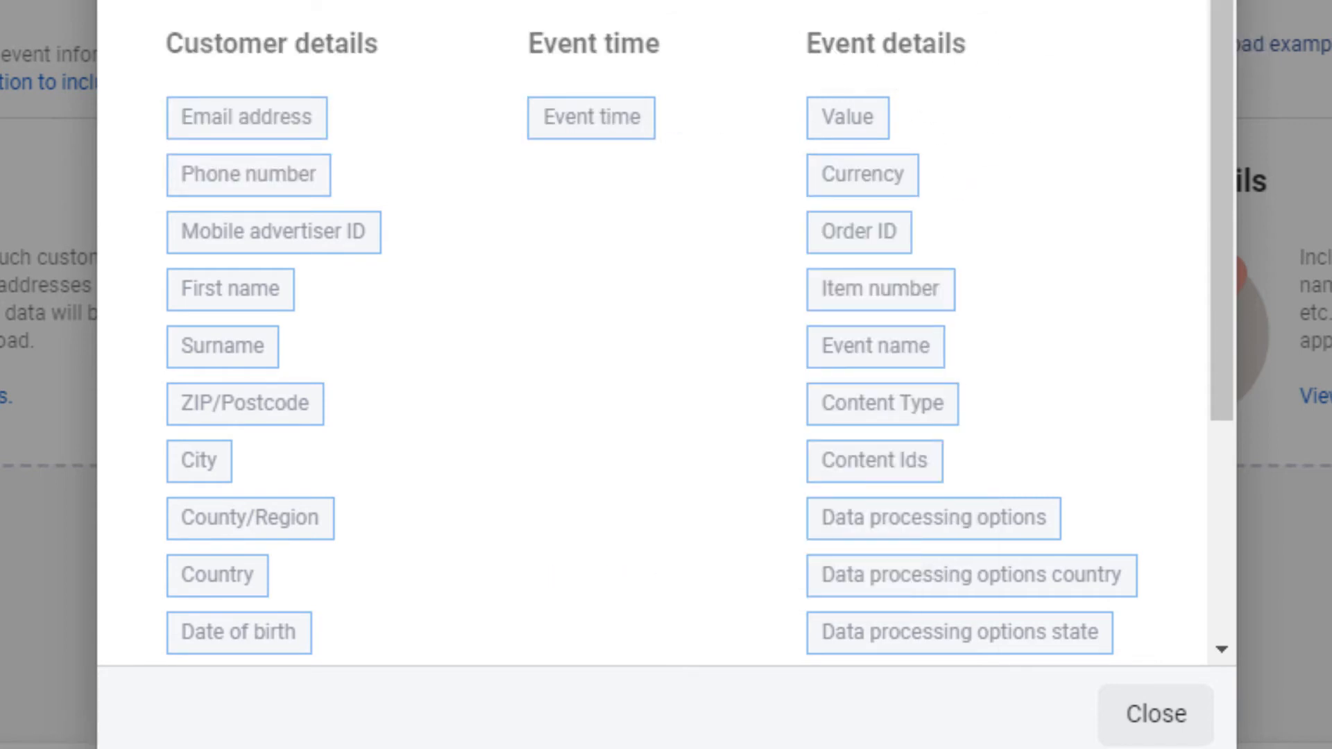
scroll(1228, 36, down, 4)
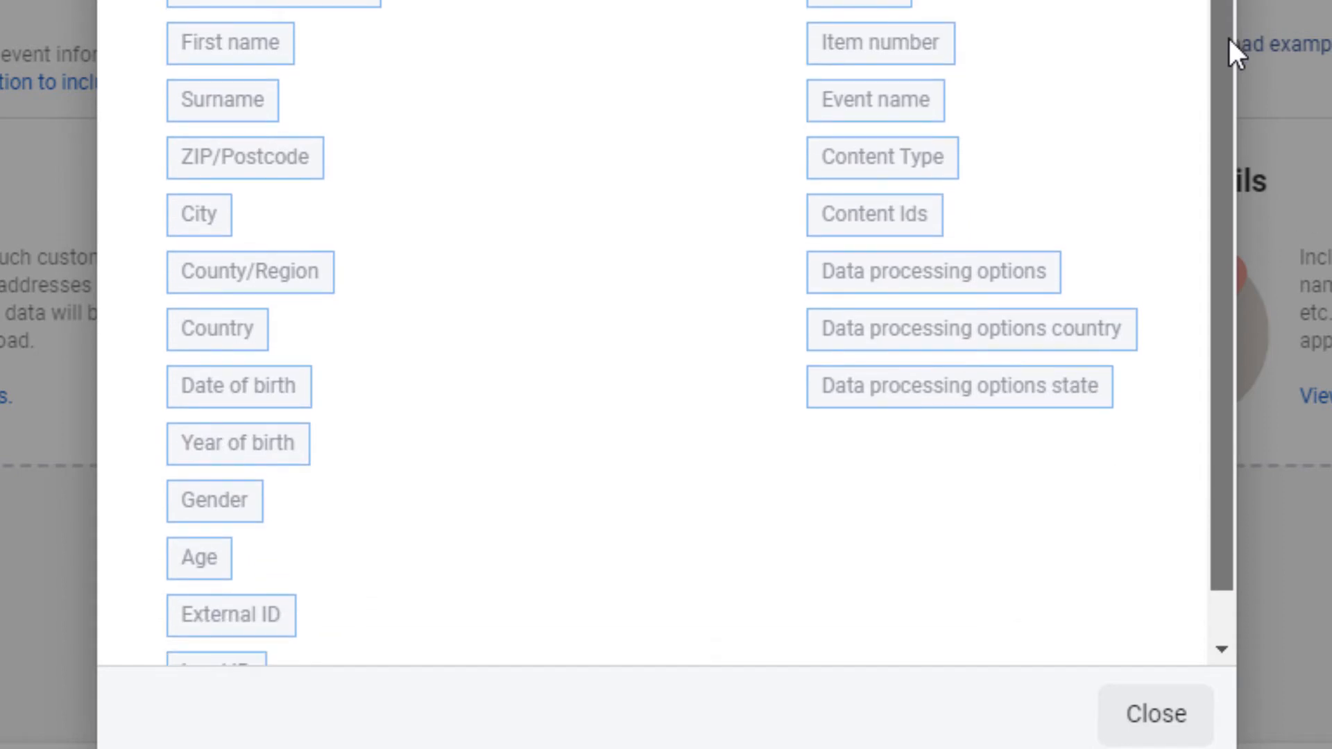
drag(1228, 40, 1239, 107)
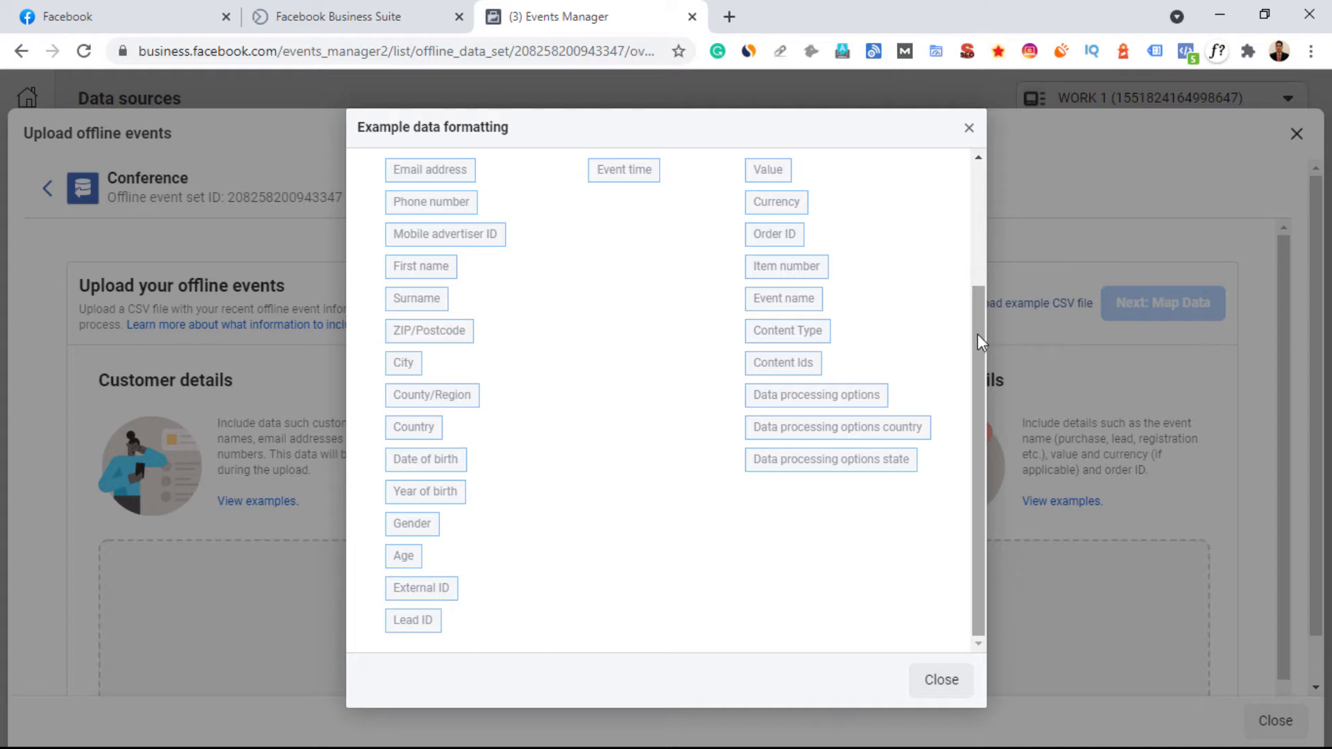
click(945, 679)
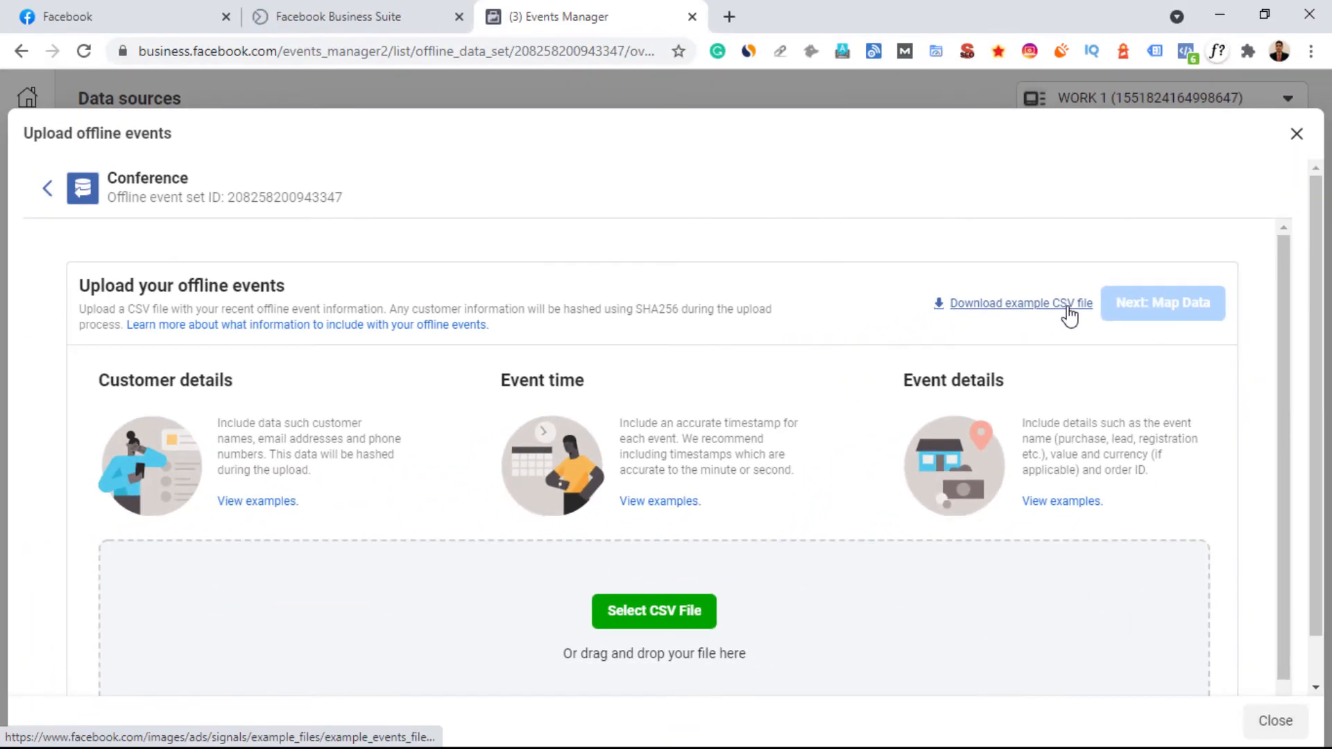
Download the example CSV file to the Desktop as example_events_file.csv and open it in Excel.
click(1020, 312)
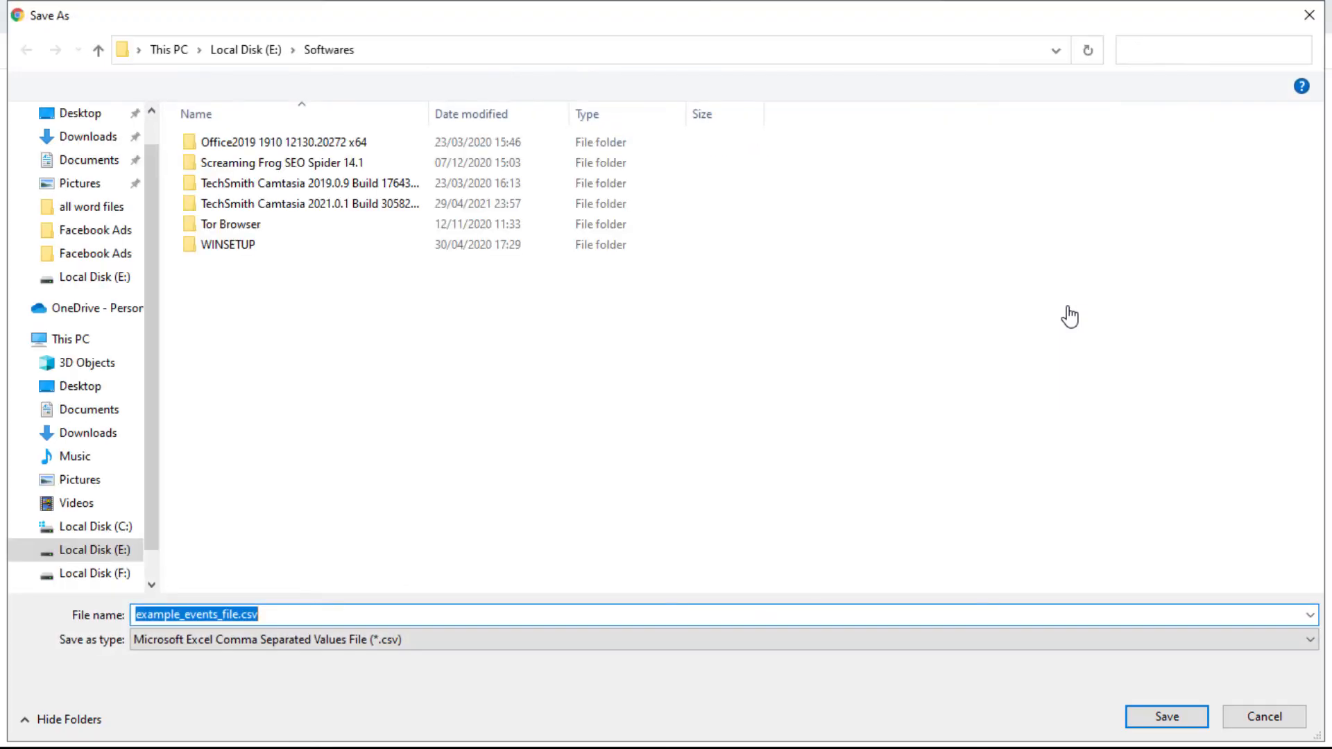
scroll(107, 173, up, 2)
click(86, 153)
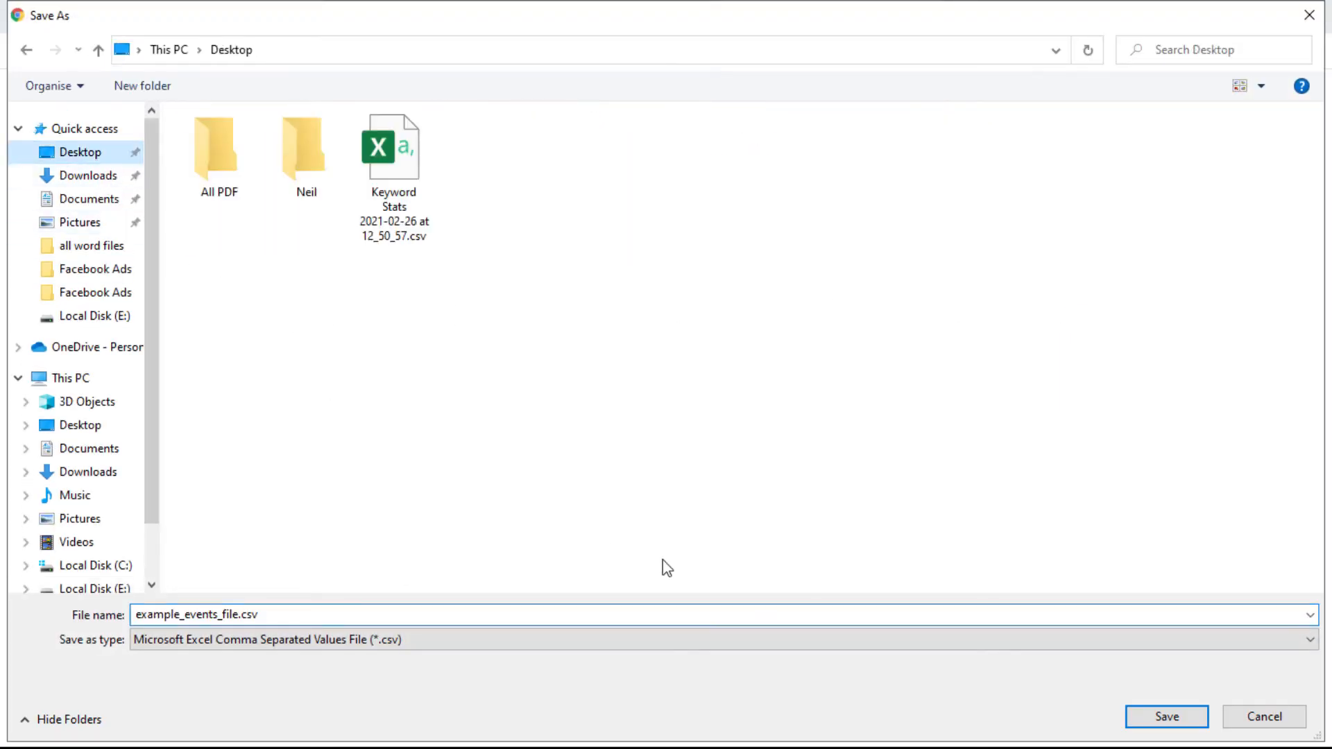
click(1167, 716)
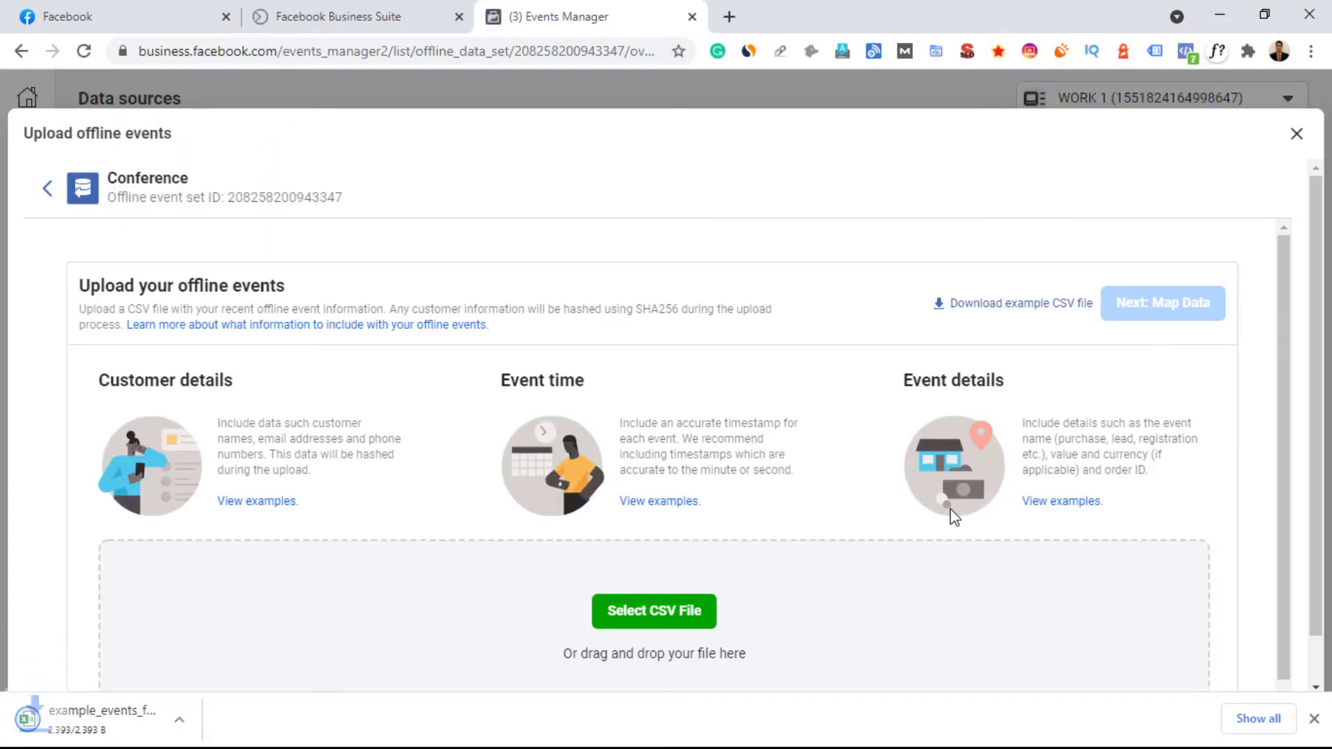
click(98, 719)
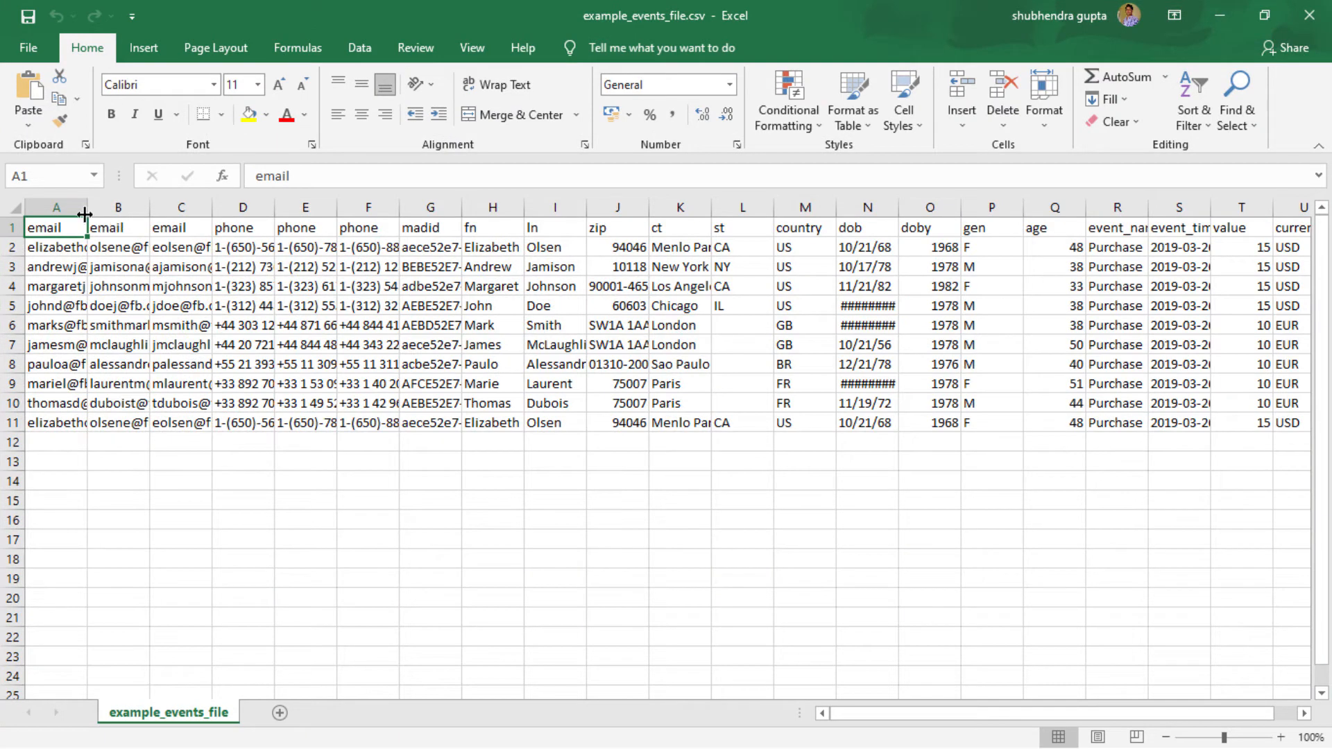
Auto-fit the widths of the three email columns, the three phone columns and the madid column.
double_click(84, 213)
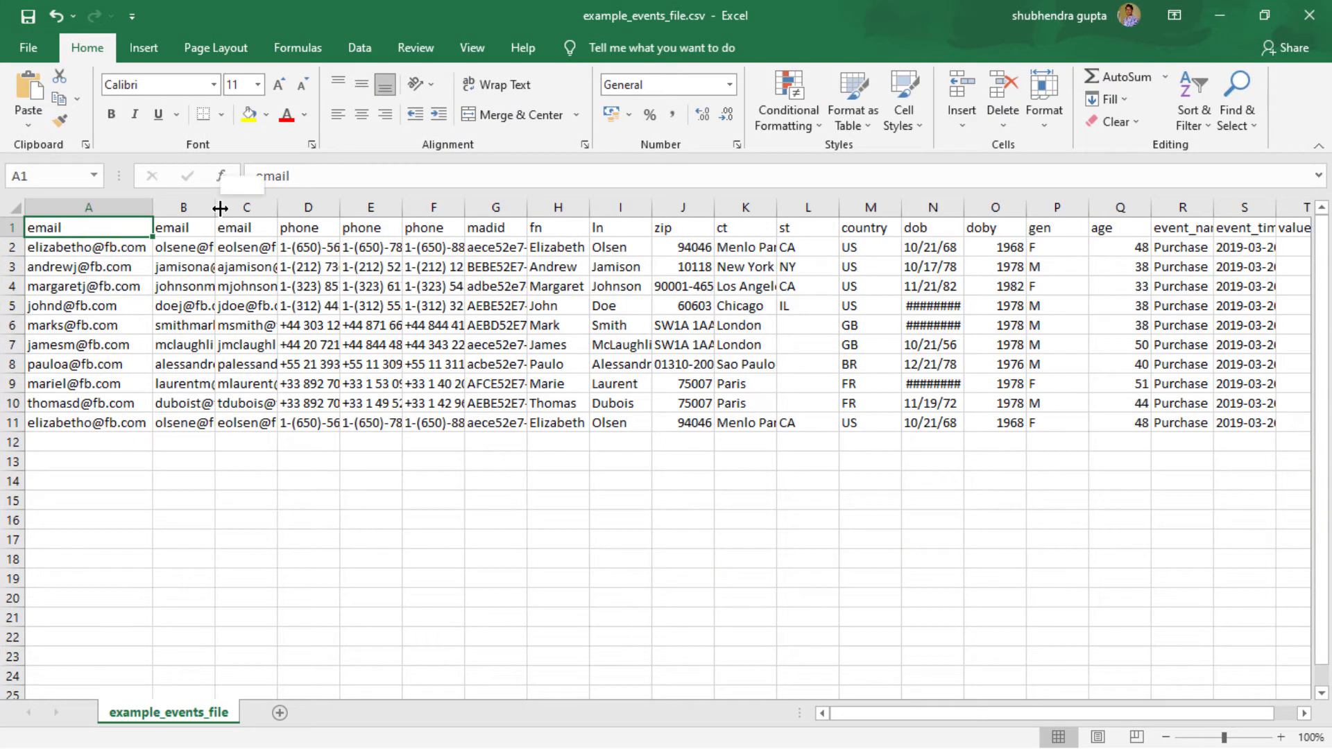
double_click(215, 213)
double_click(292, 213)
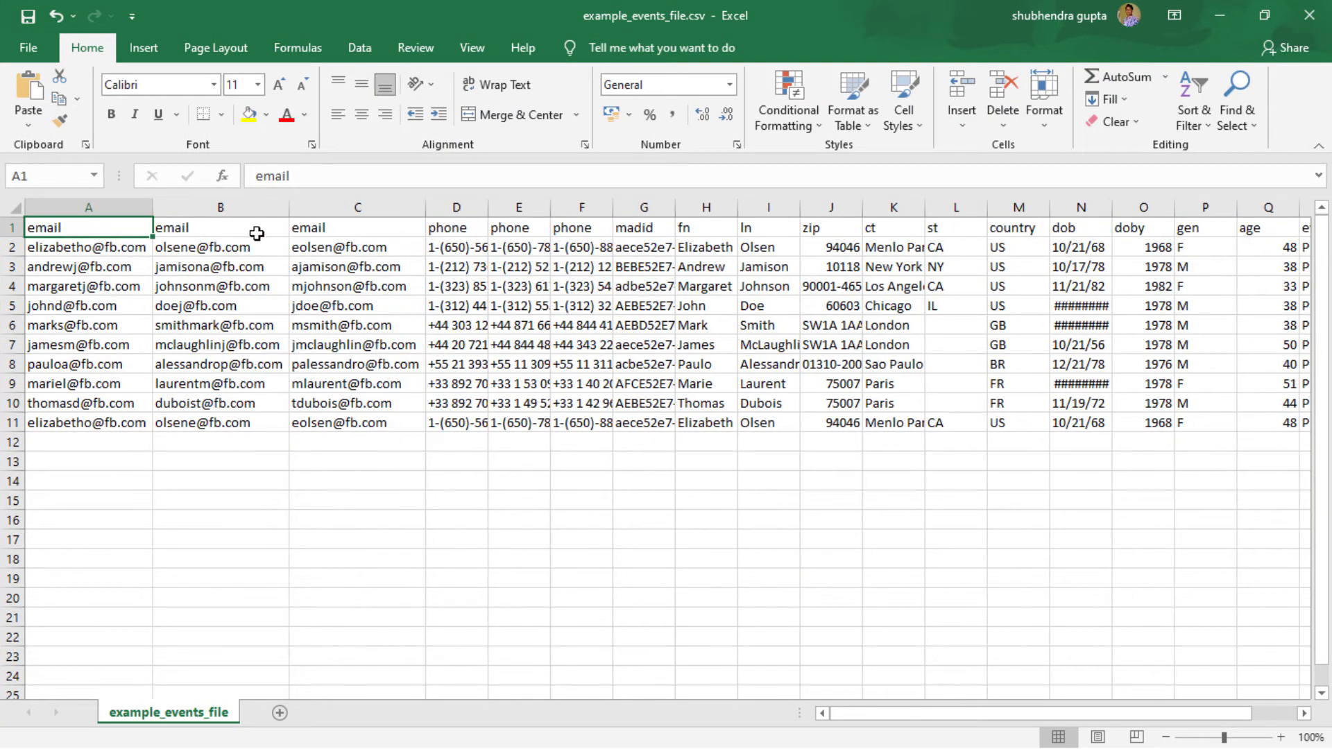
click(366, 458)
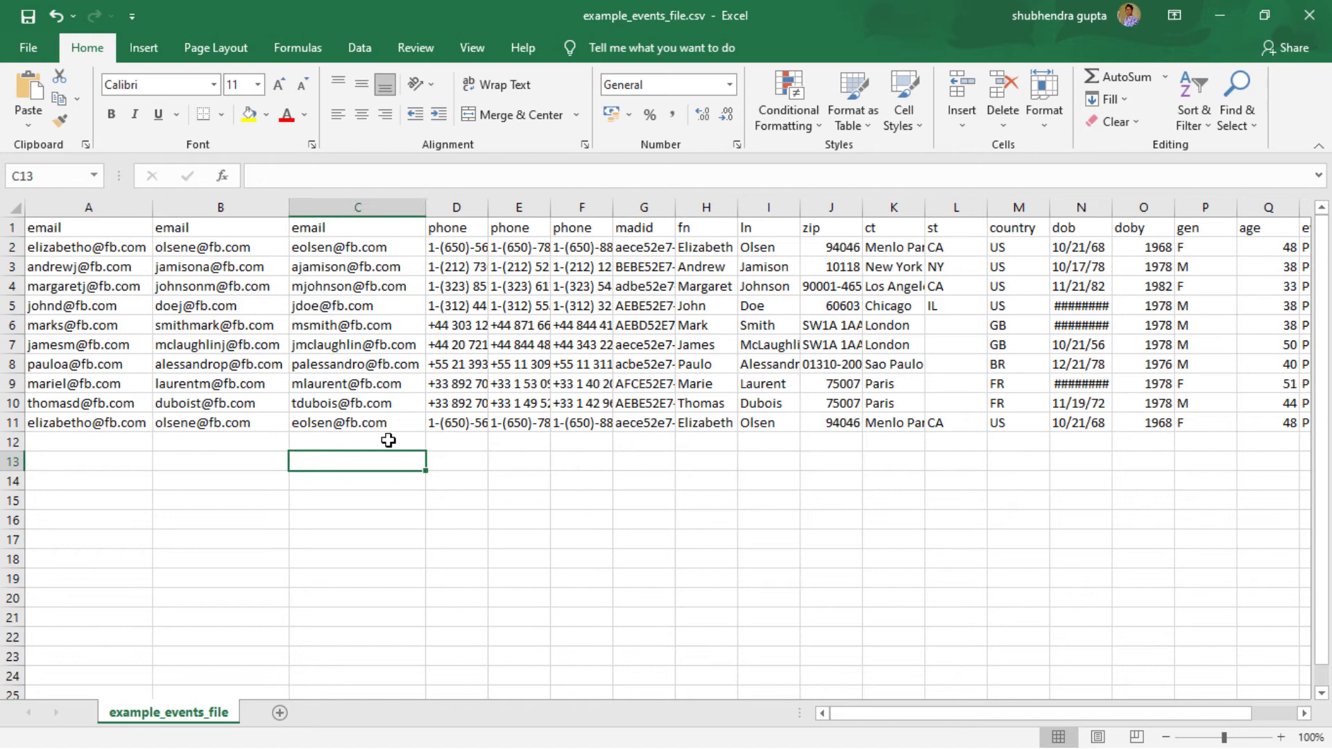
double_click(488, 207)
double_click(595, 206)
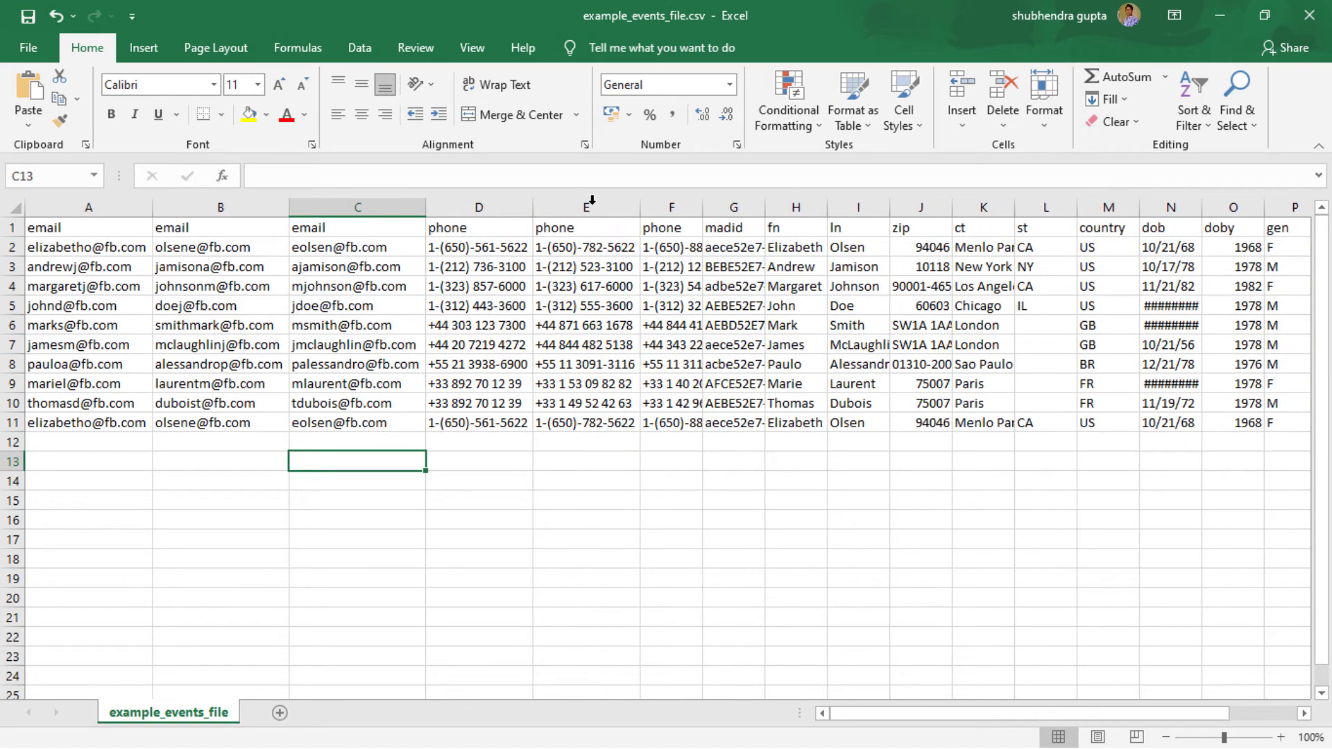
double_click(702, 206)
double_click(810, 207)
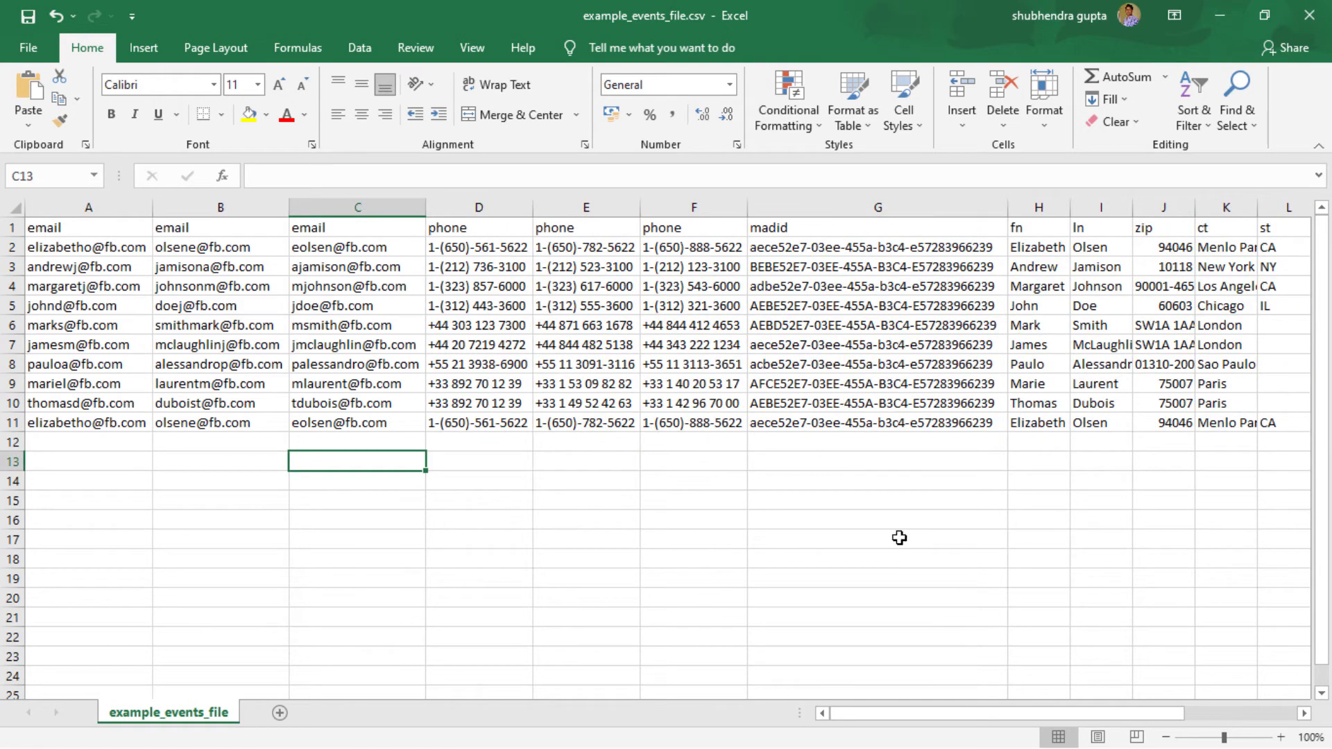
Auto-fit the widths of the zip, ct, st and dob columns to their contents.
drag(974, 714, 1064, 710)
double_click(685, 207)
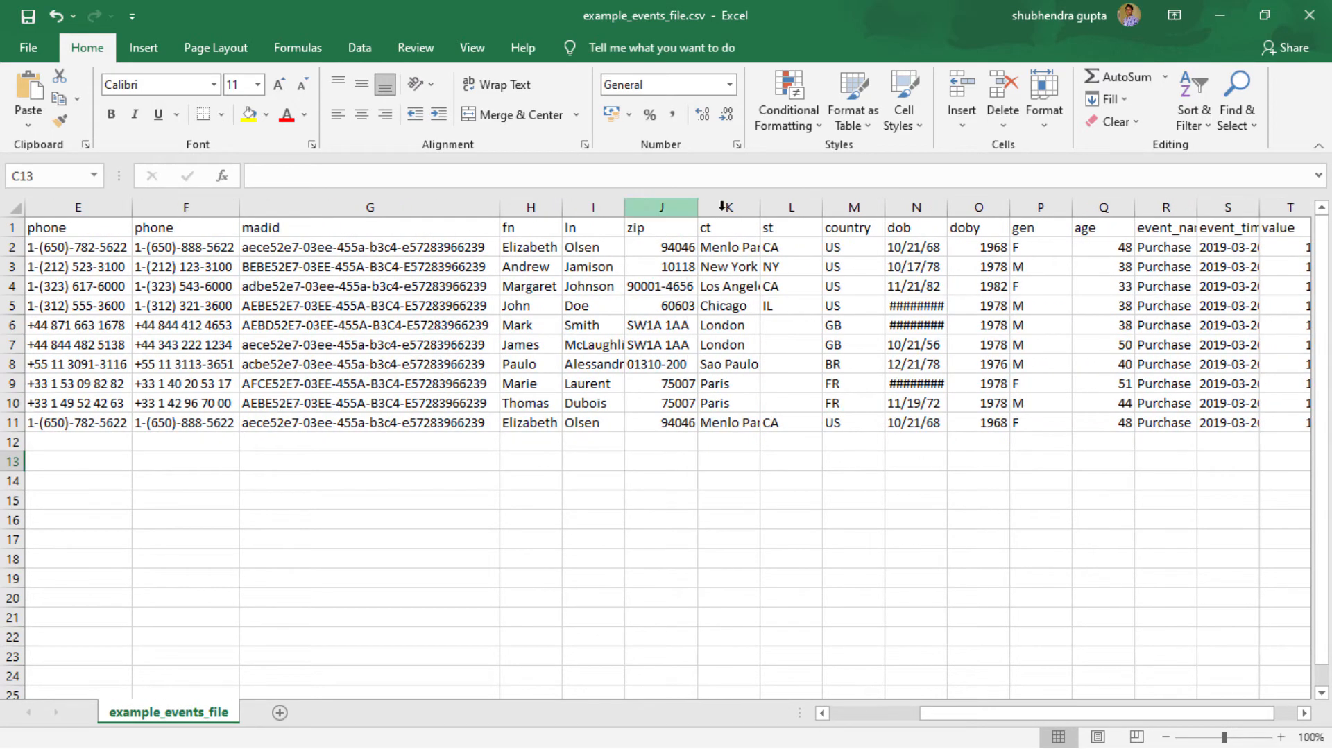
double_click(760, 207)
double_click(837, 207)
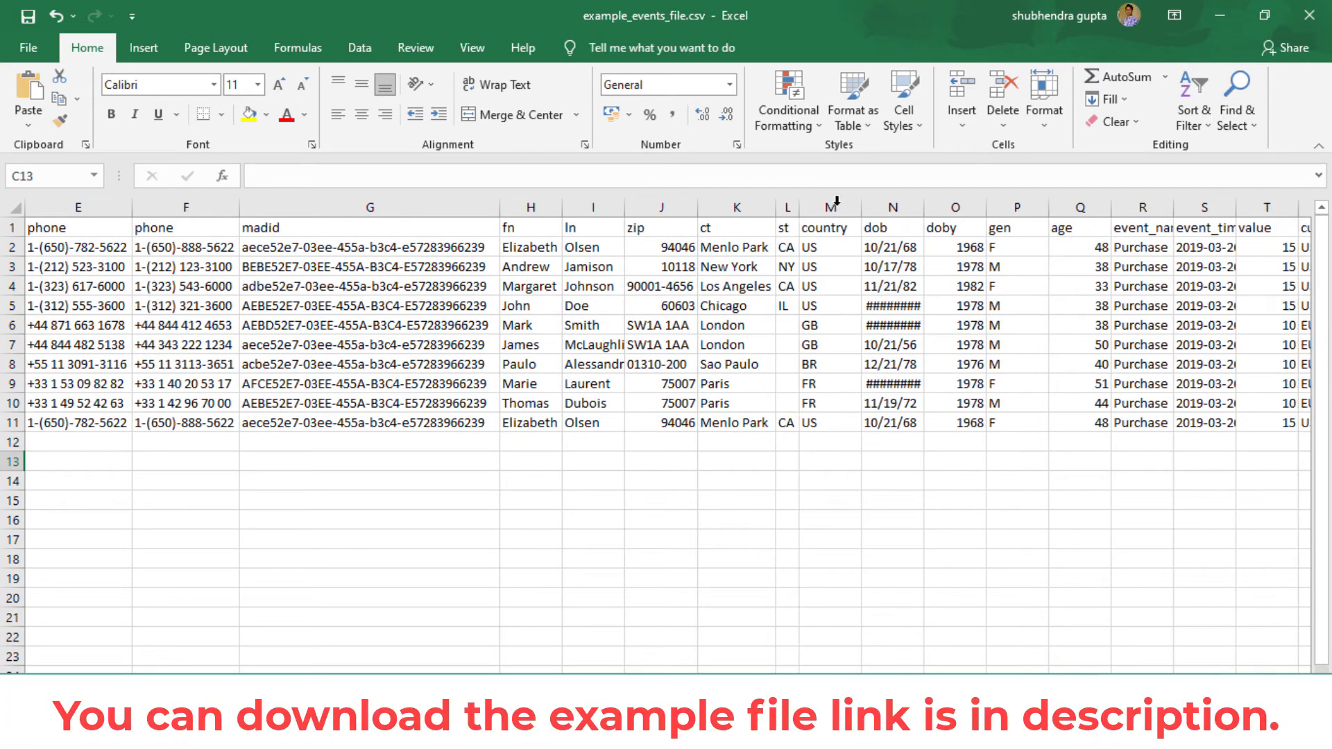
click(833, 207)
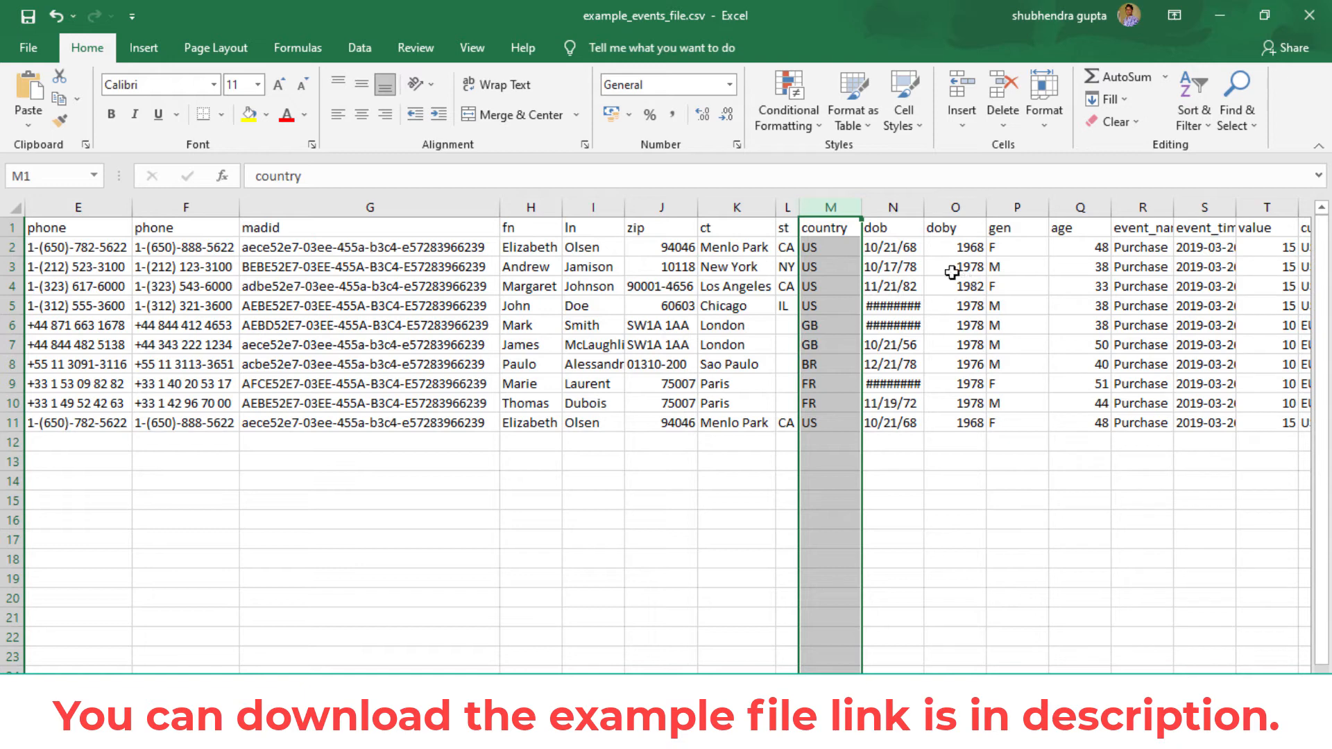
double_click(924, 208)
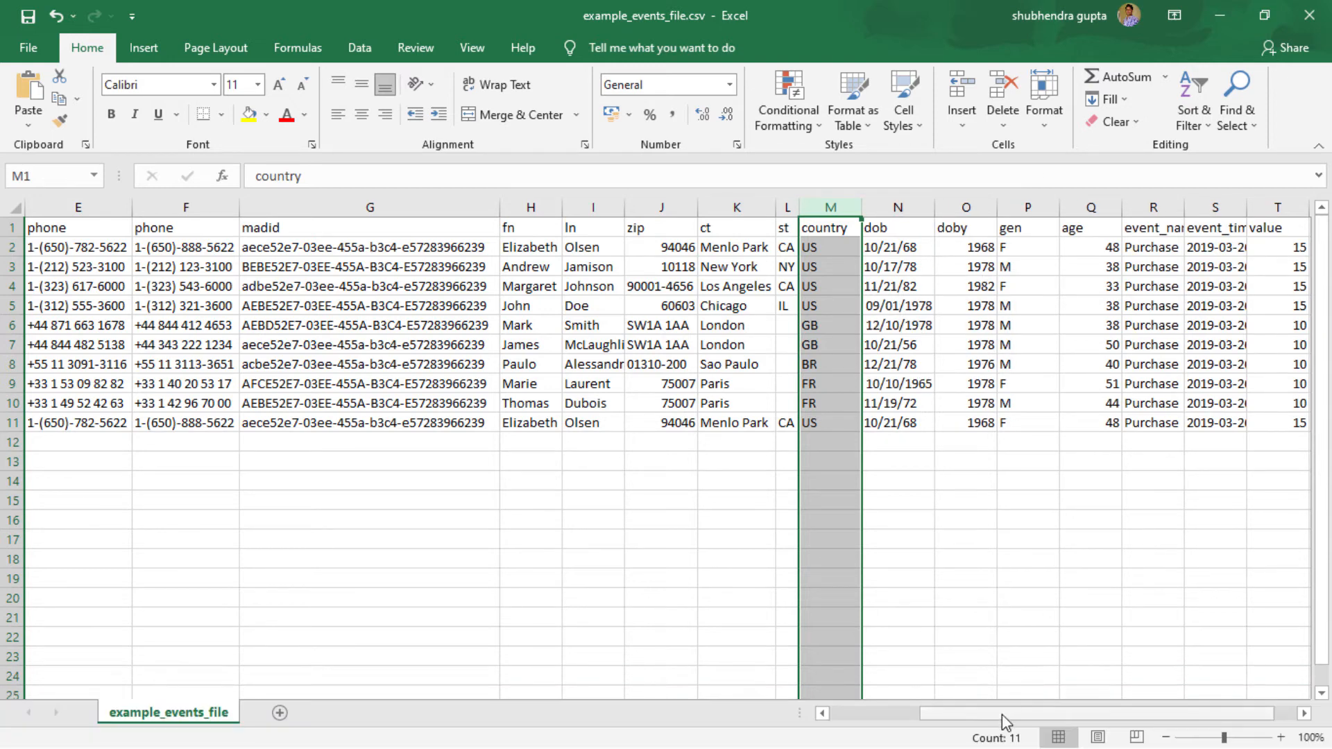
Auto-fit the widths of the event_name, event_time, value and currency columns.
drag(1006, 721, 1061, 718)
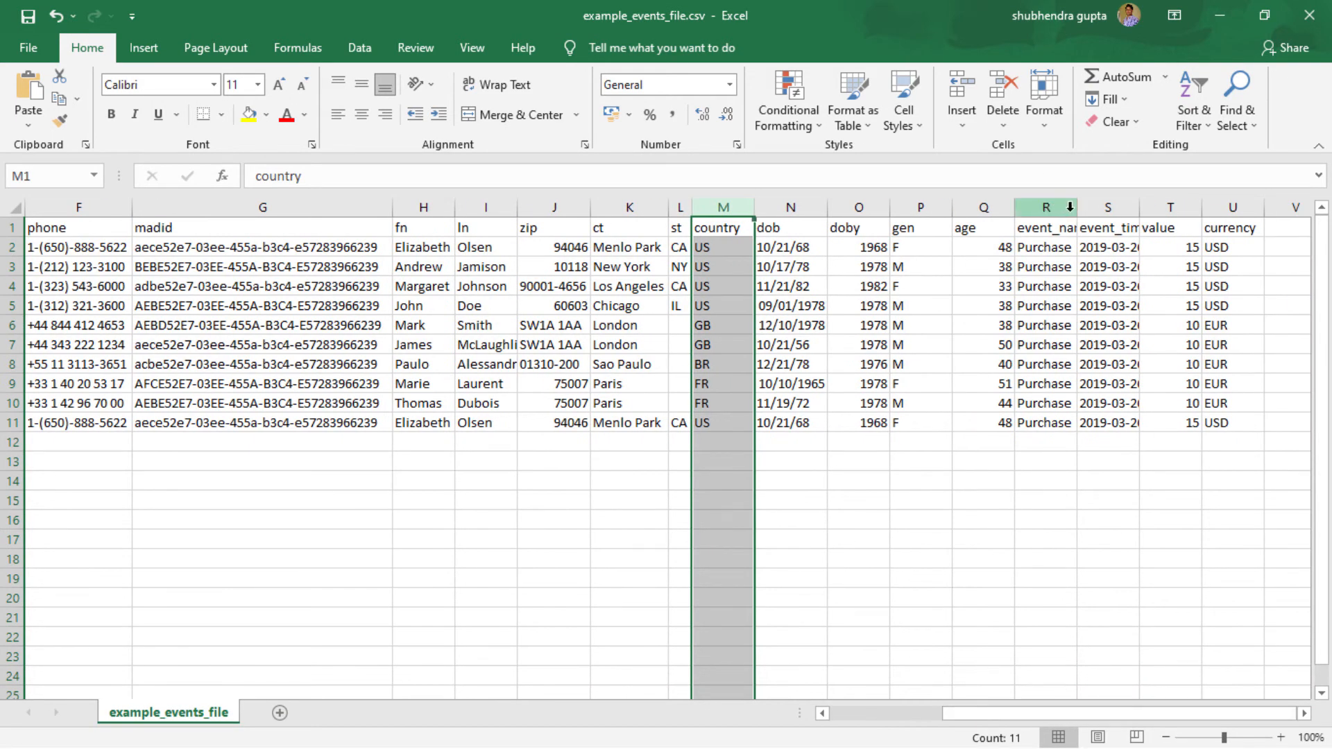
double_click(1076, 207)
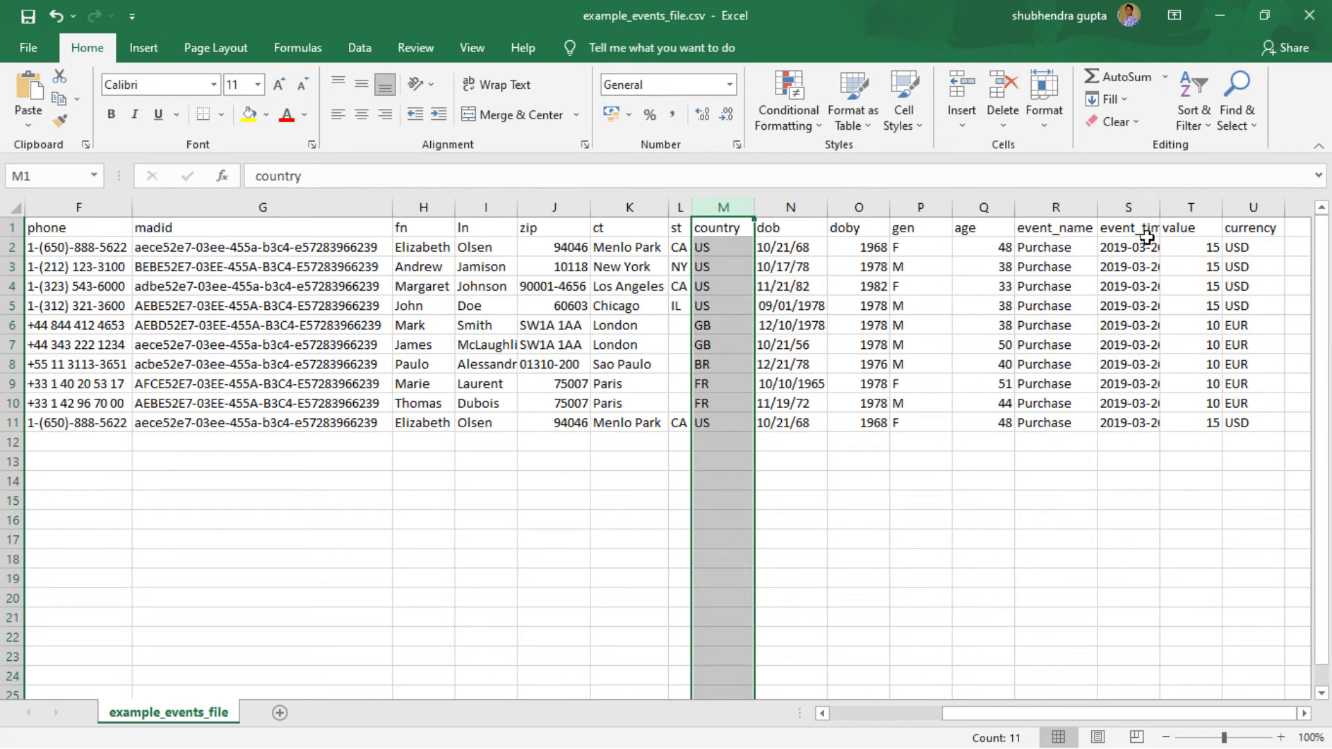
double_click(1159, 207)
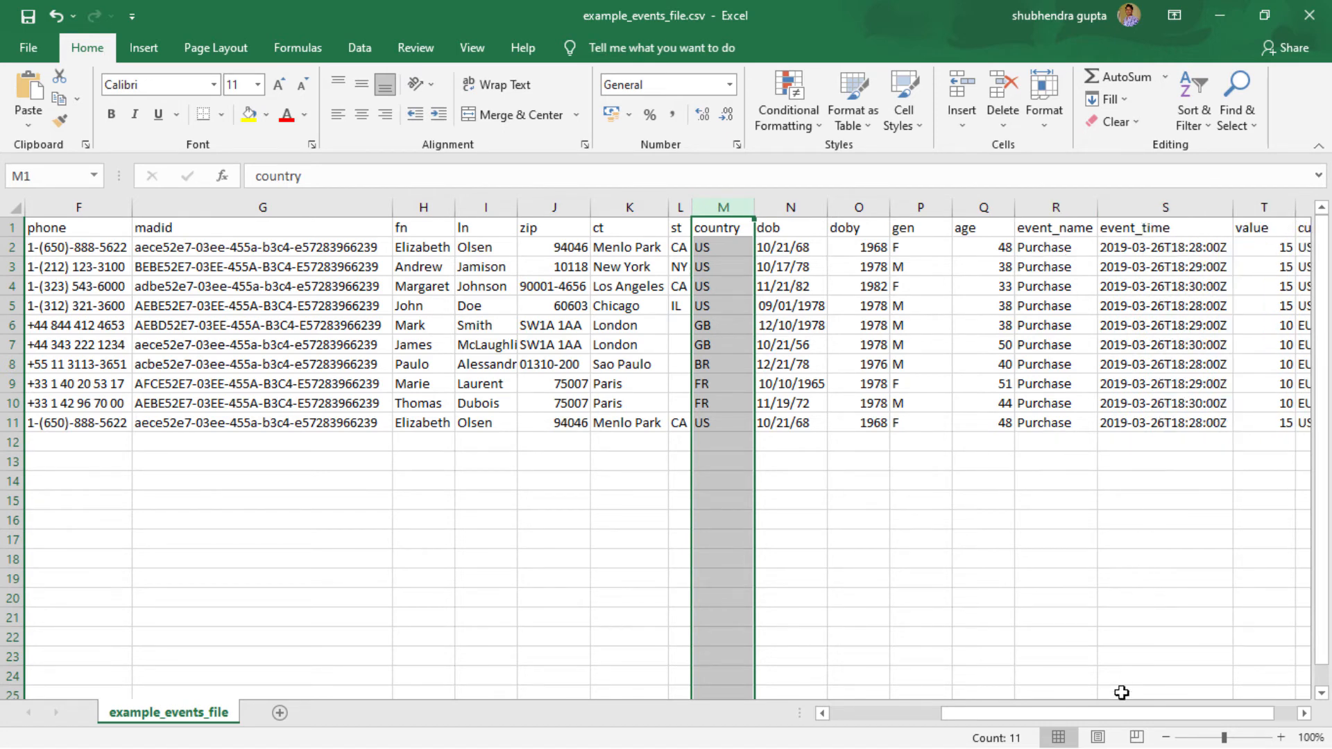
drag(1124, 716, 1148, 716)
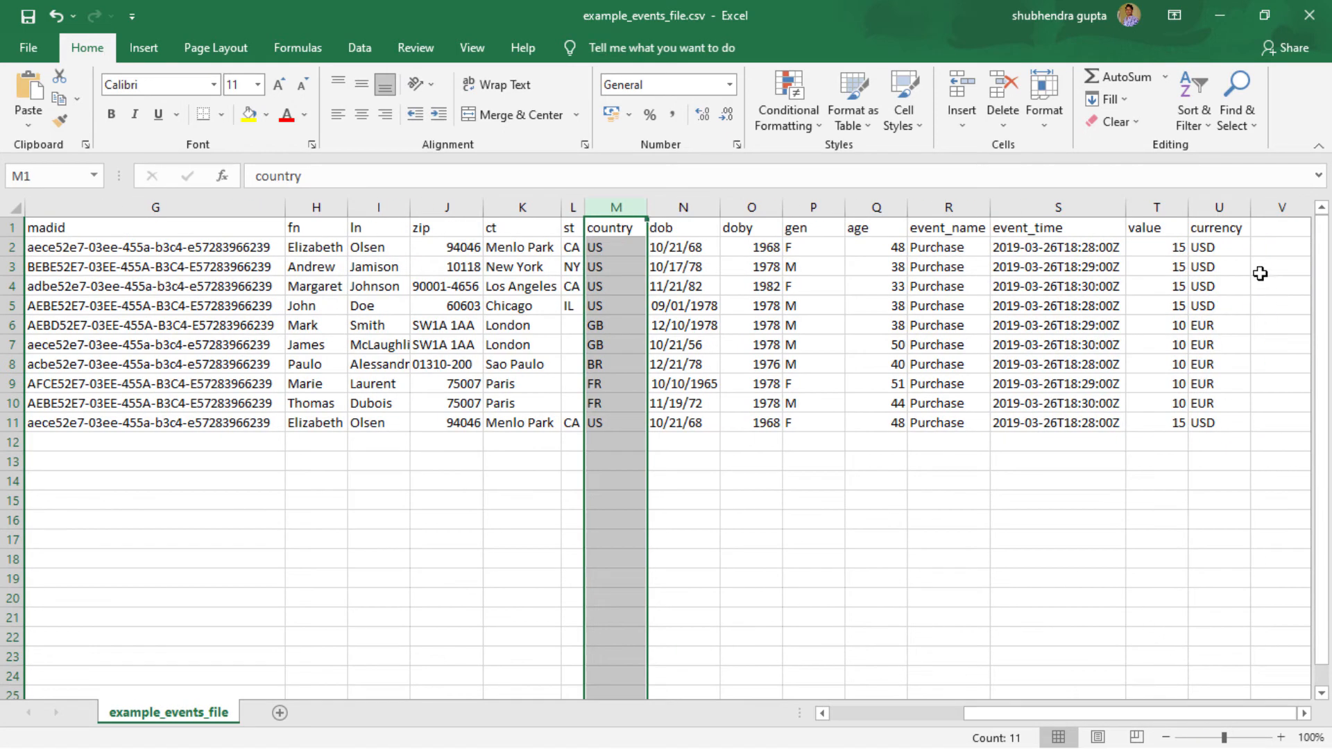
double_click(1251, 207)
double_click(1188, 206)
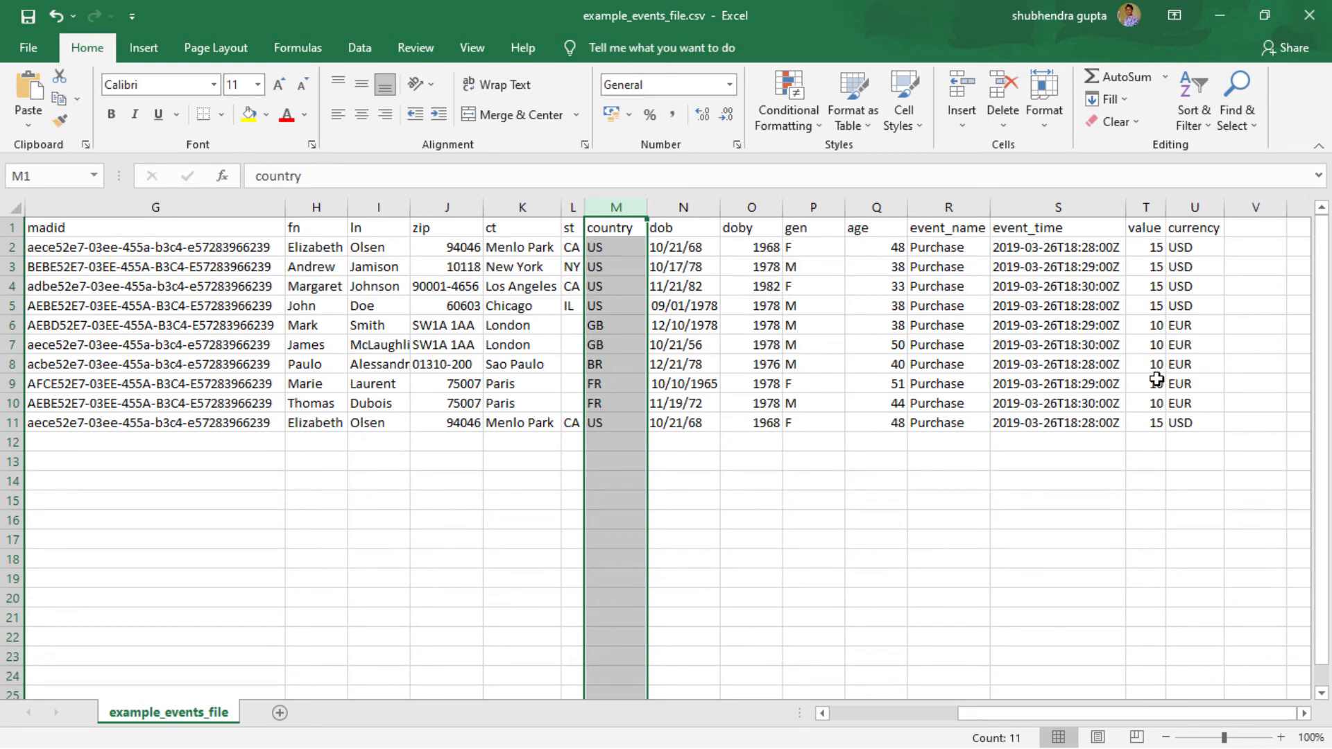
click(961, 477)
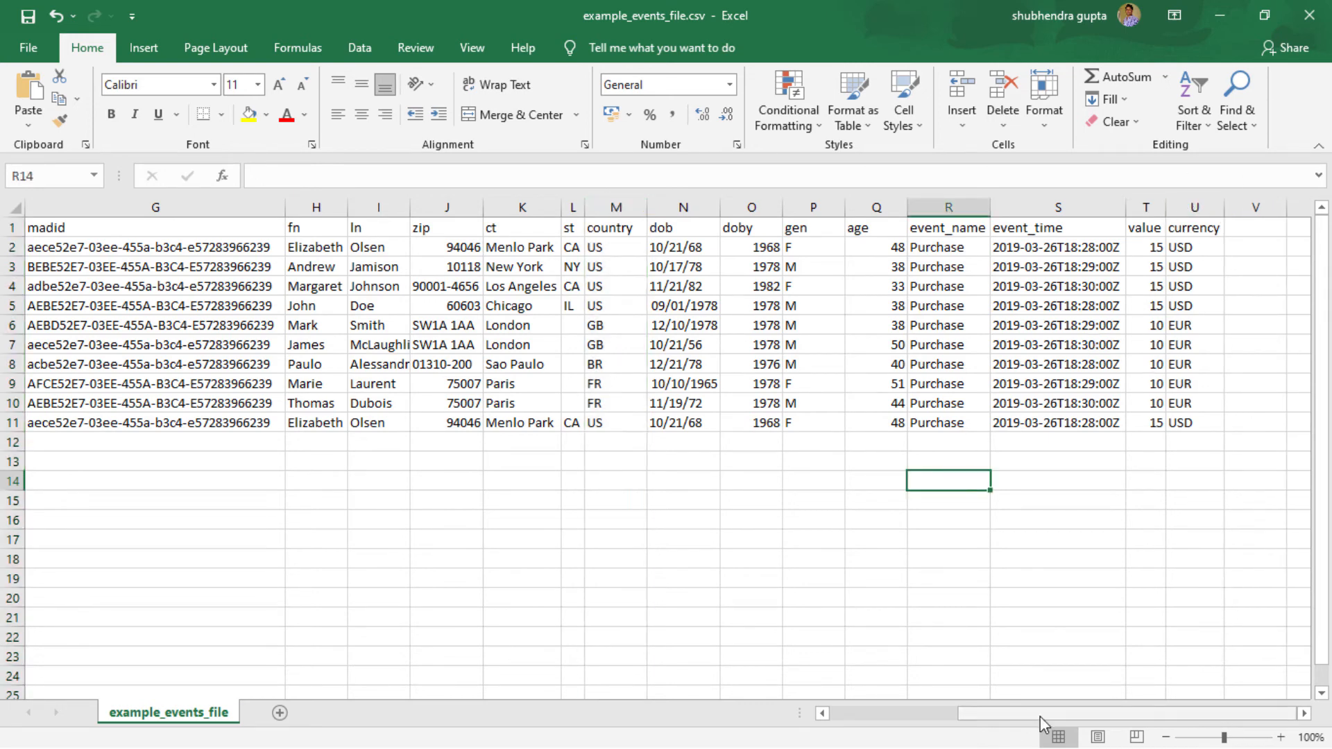
Examine the fn and ln headings and the customer data columns from email through ln.
drag(1040, 716, 902, 730)
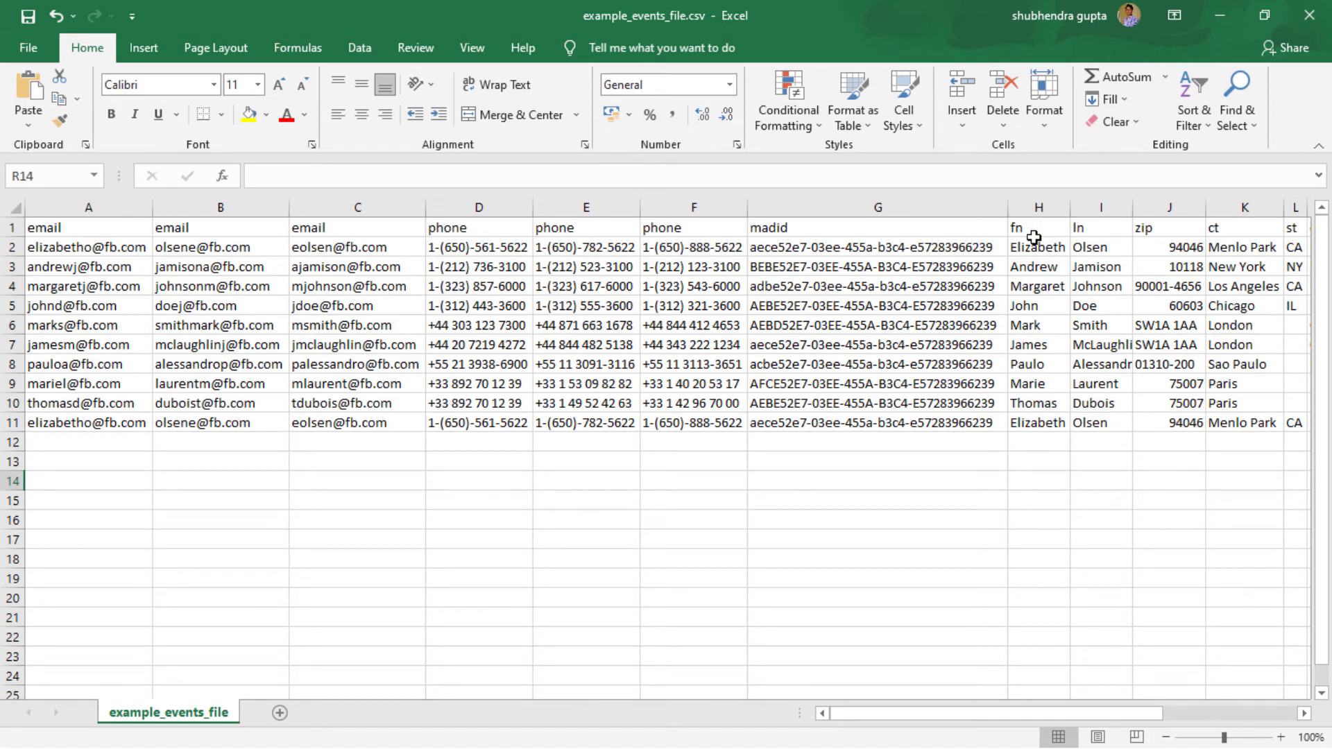
click(1035, 231)
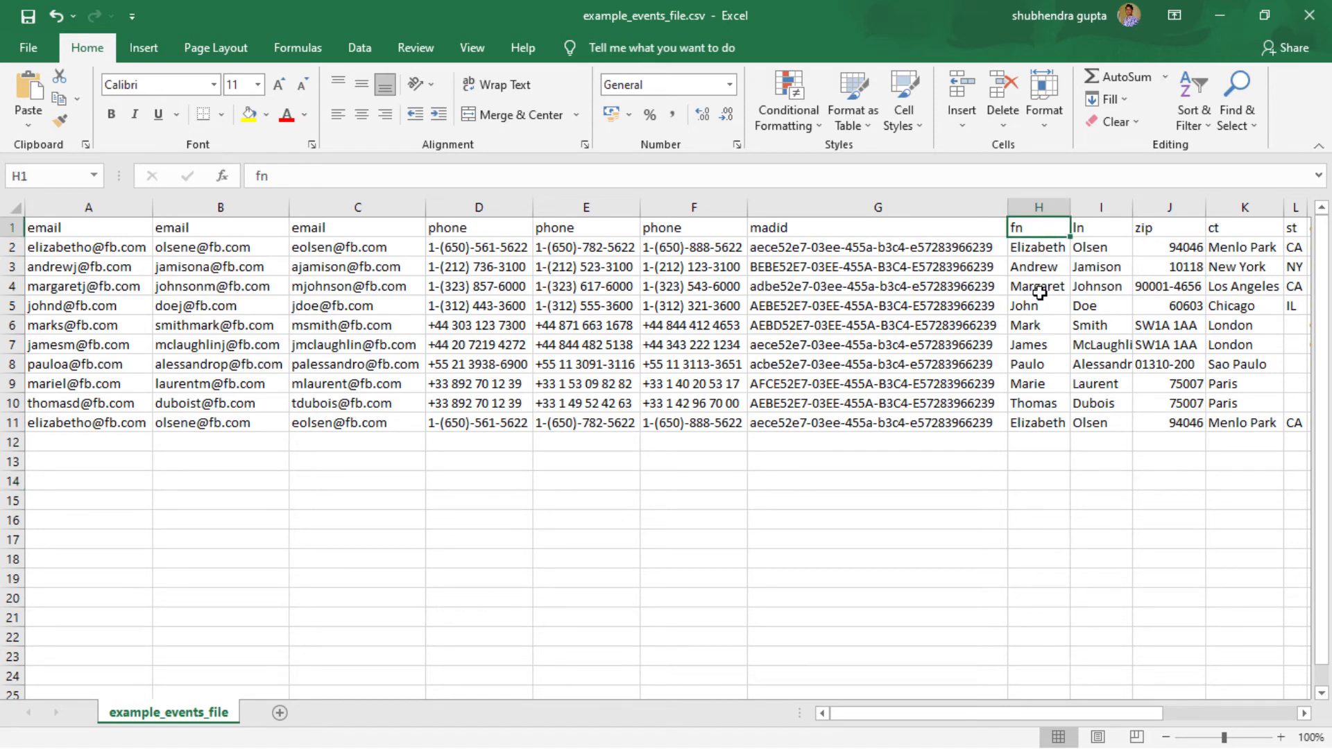
click(1088, 228)
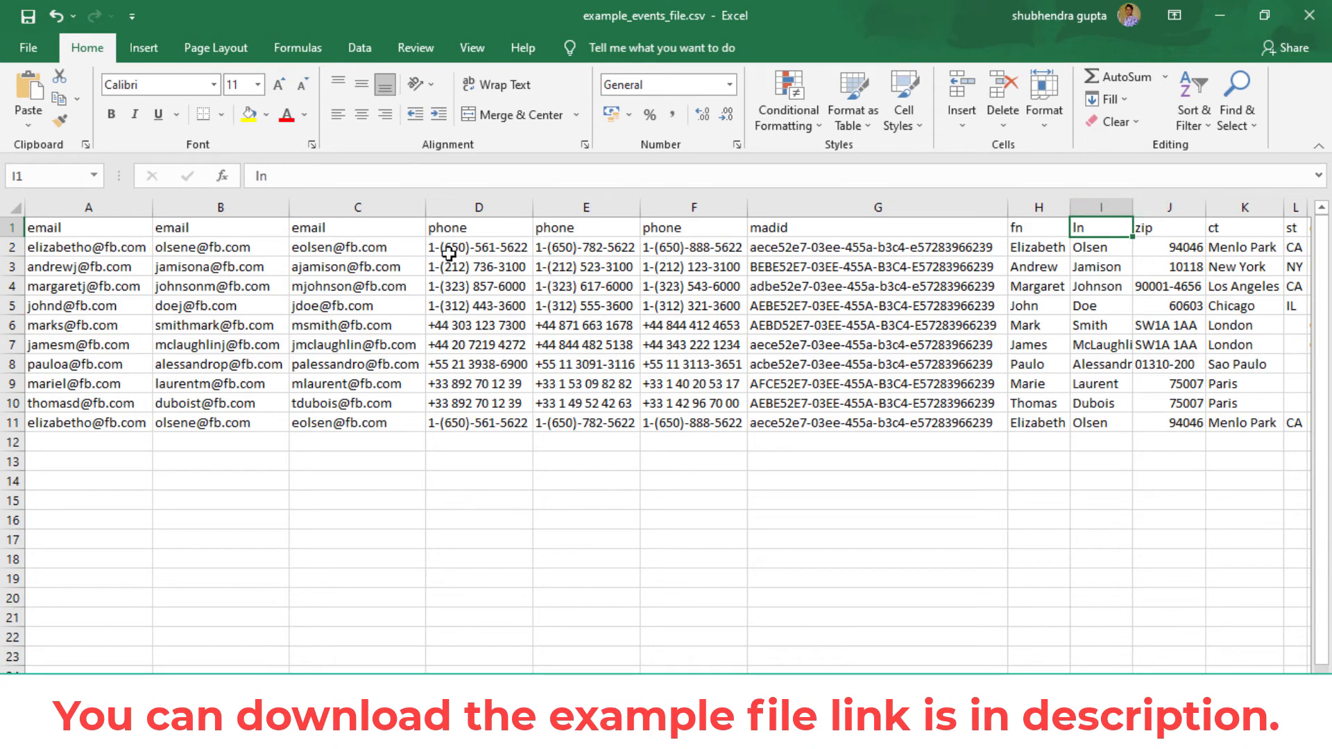
drag(102, 208, 1084, 216)
click(1183, 485)
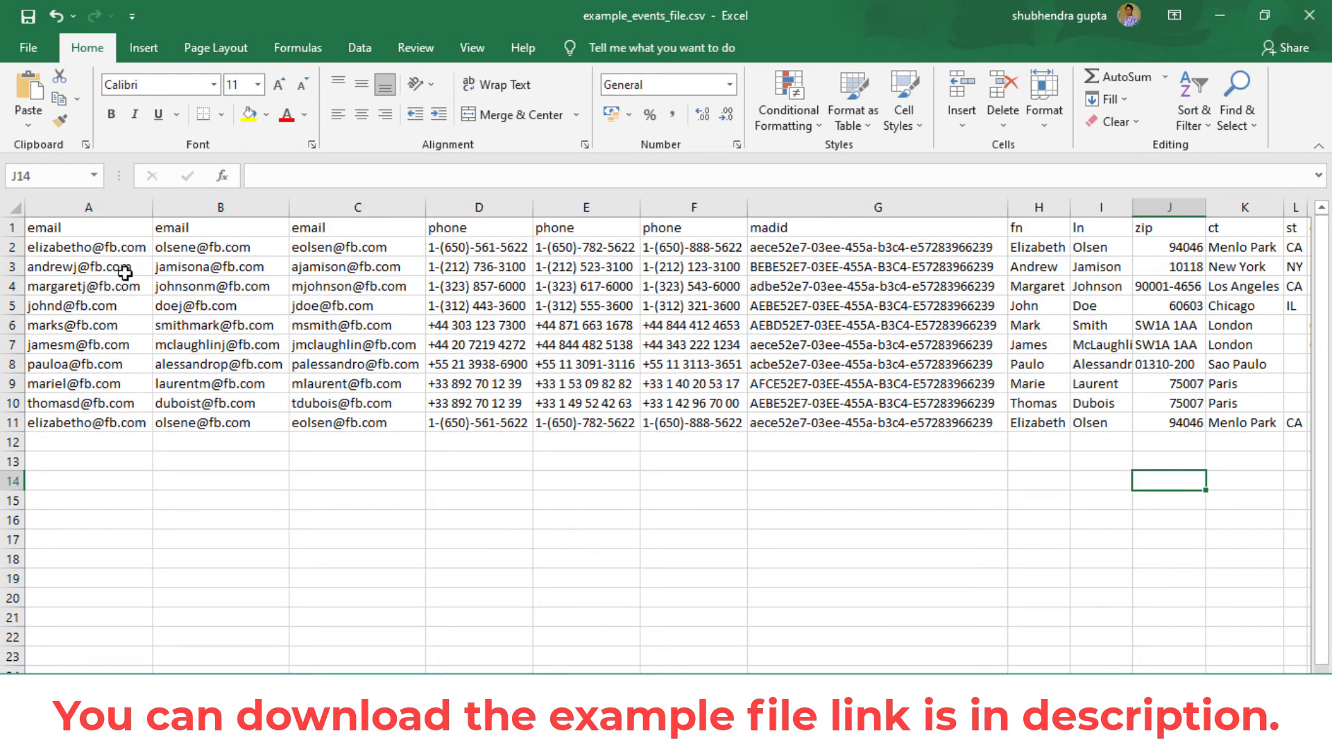
Save a copy of the file to the Desktop as "Conference may 2020" in CSV format and close Excel.
click(31, 53)
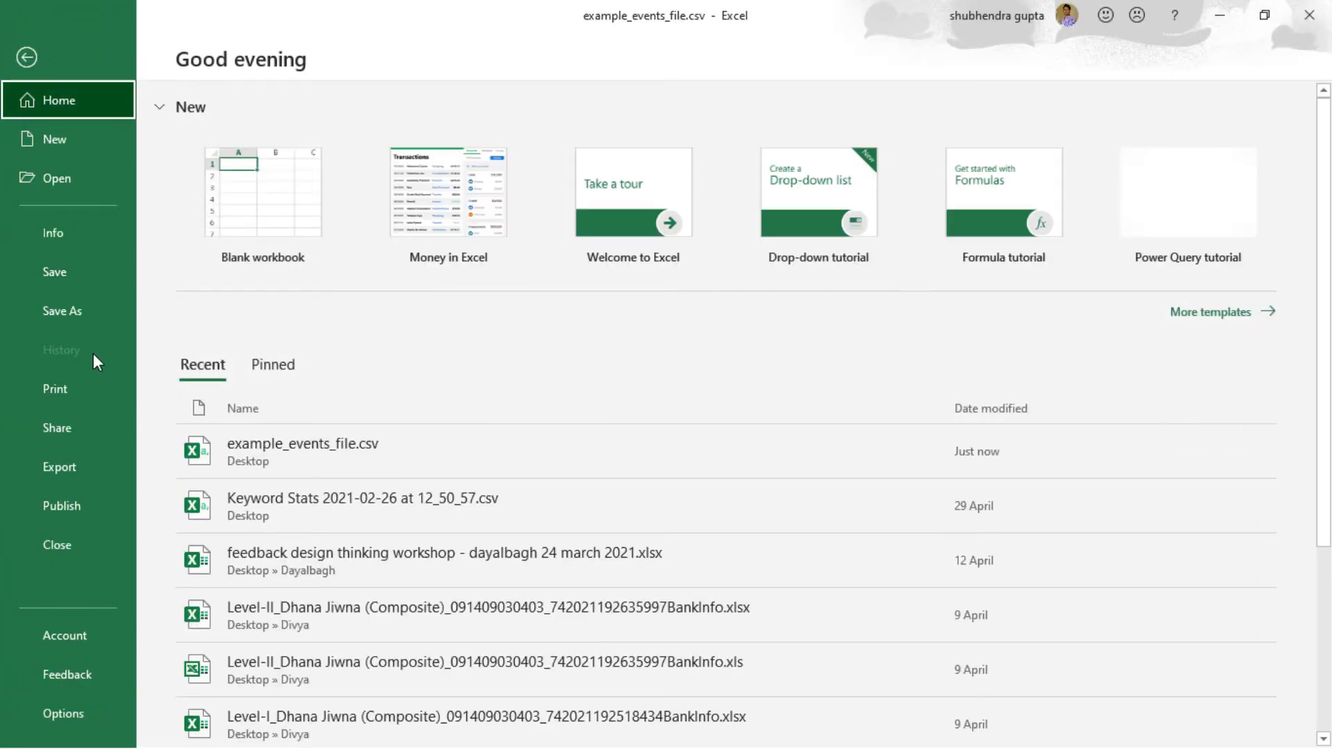
click(80, 314)
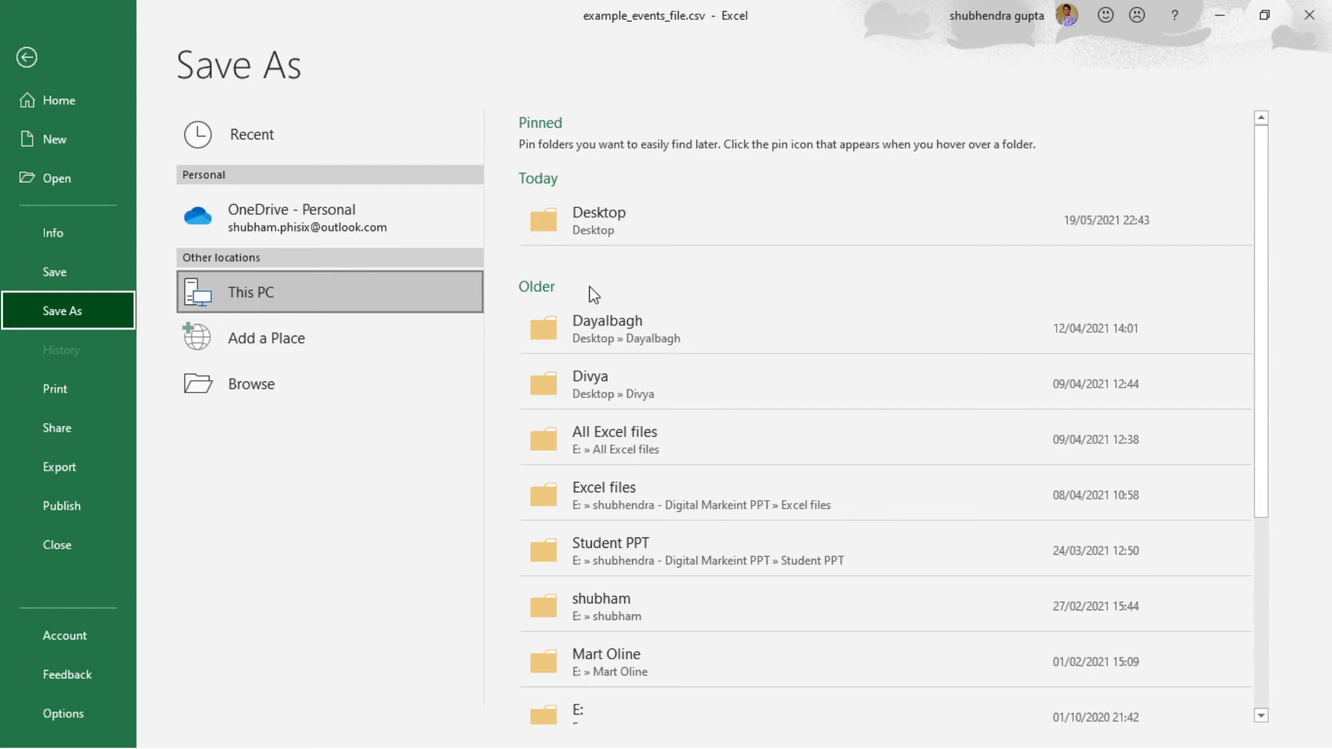
click(603, 224)
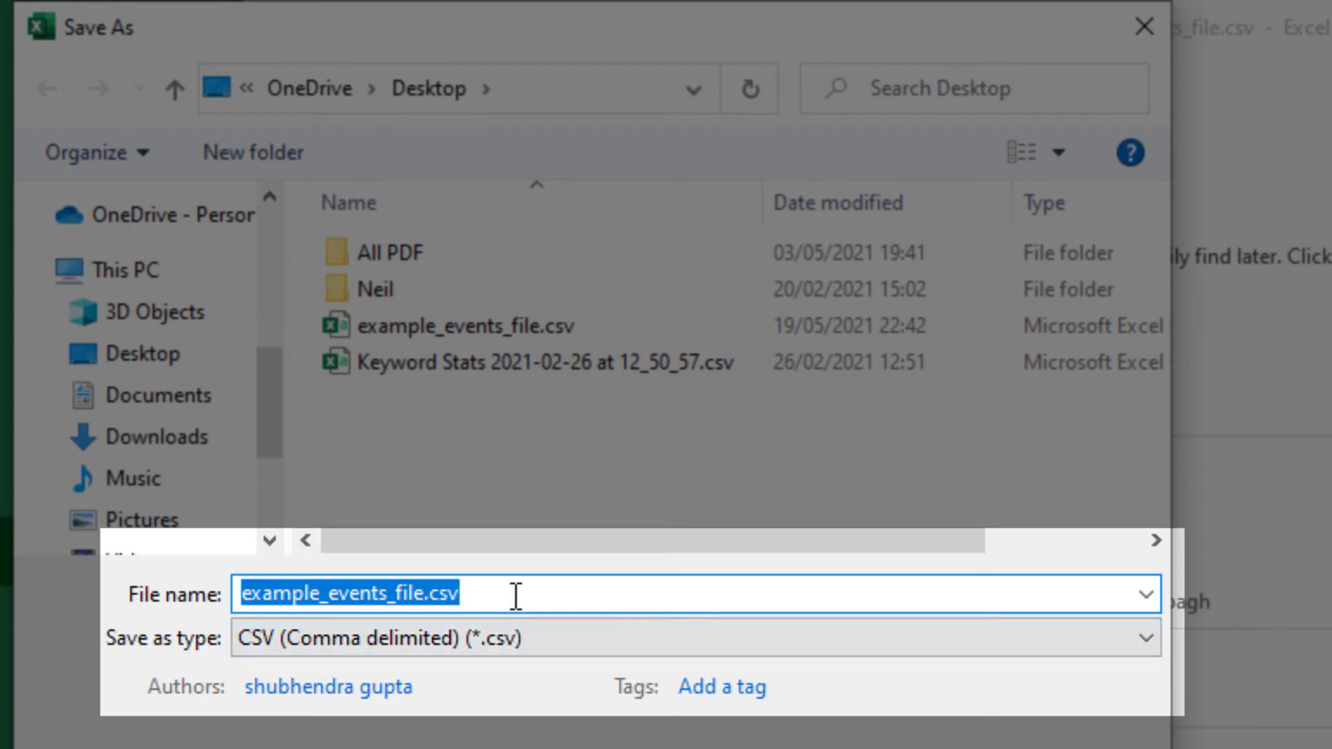
text(Conference may 2020)
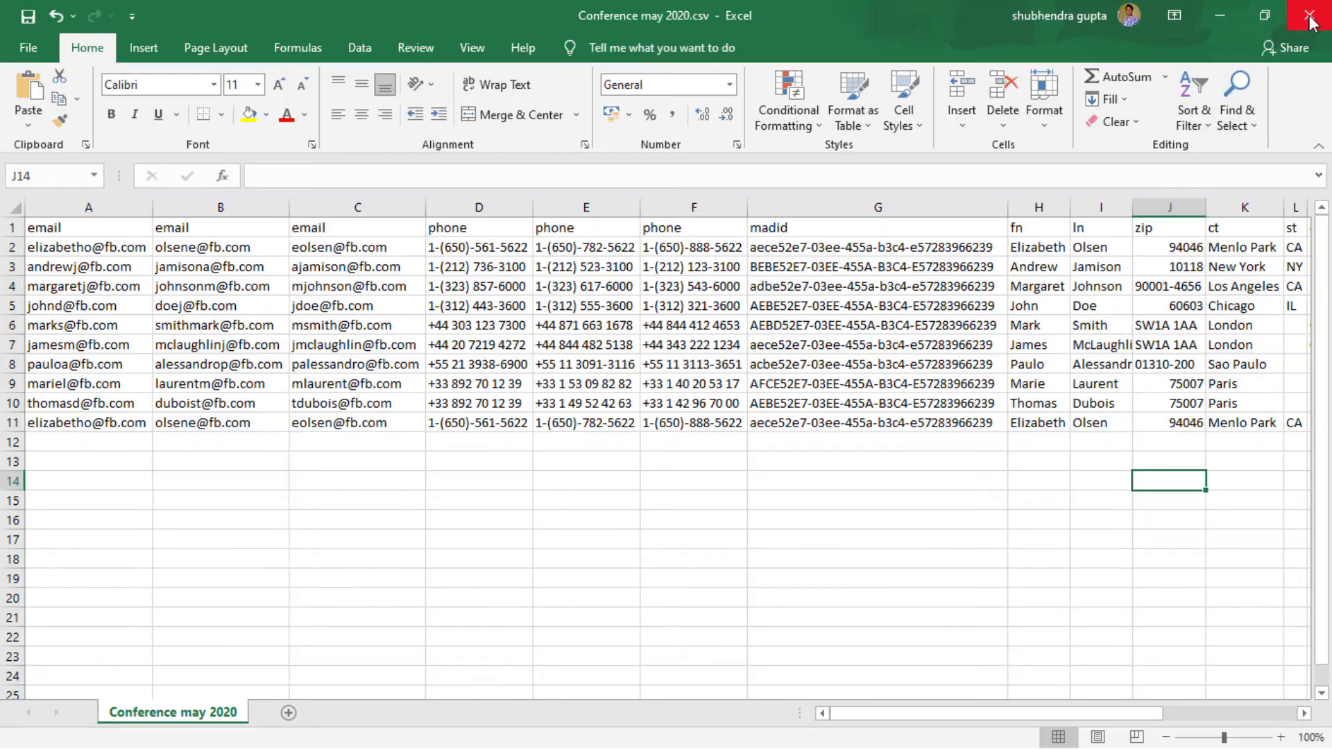
click(1309, 17)
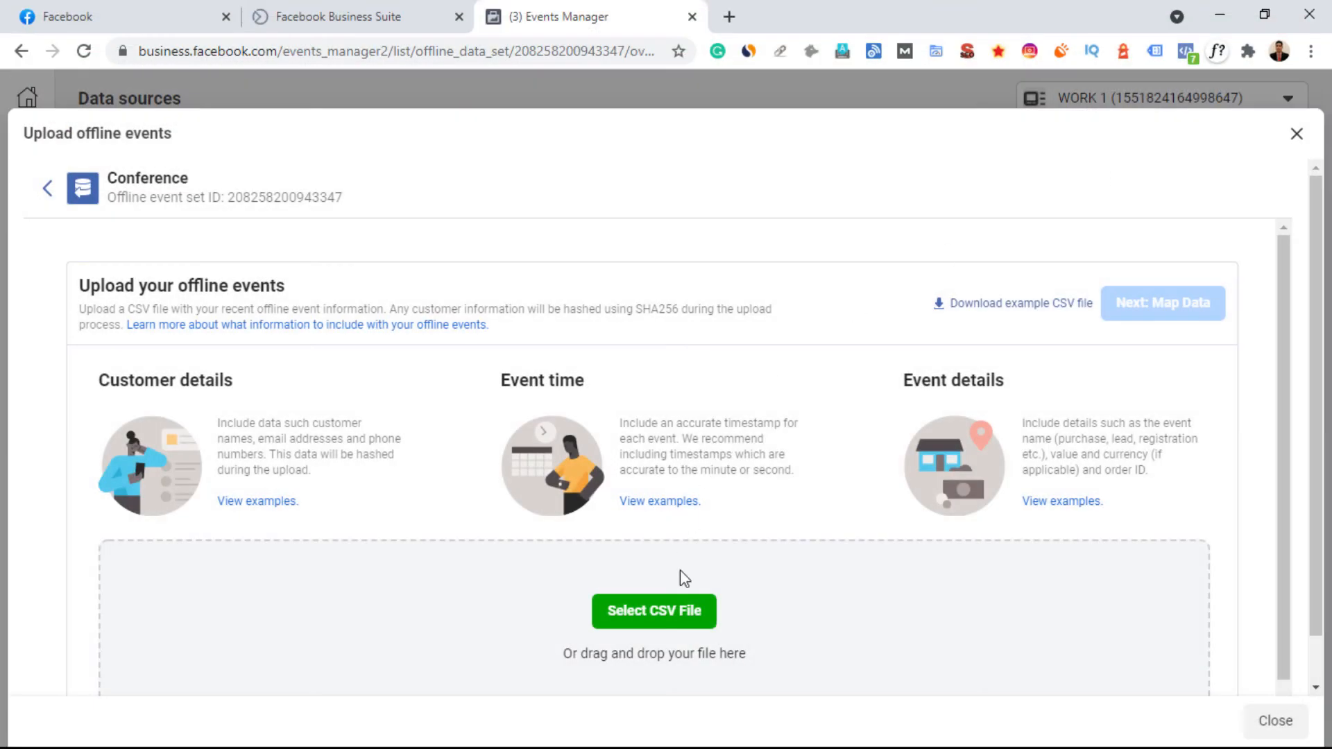
Choose Conference may 2020.csv from the Desktop for the offline event upload, with all file types shown.
click(677, 616)
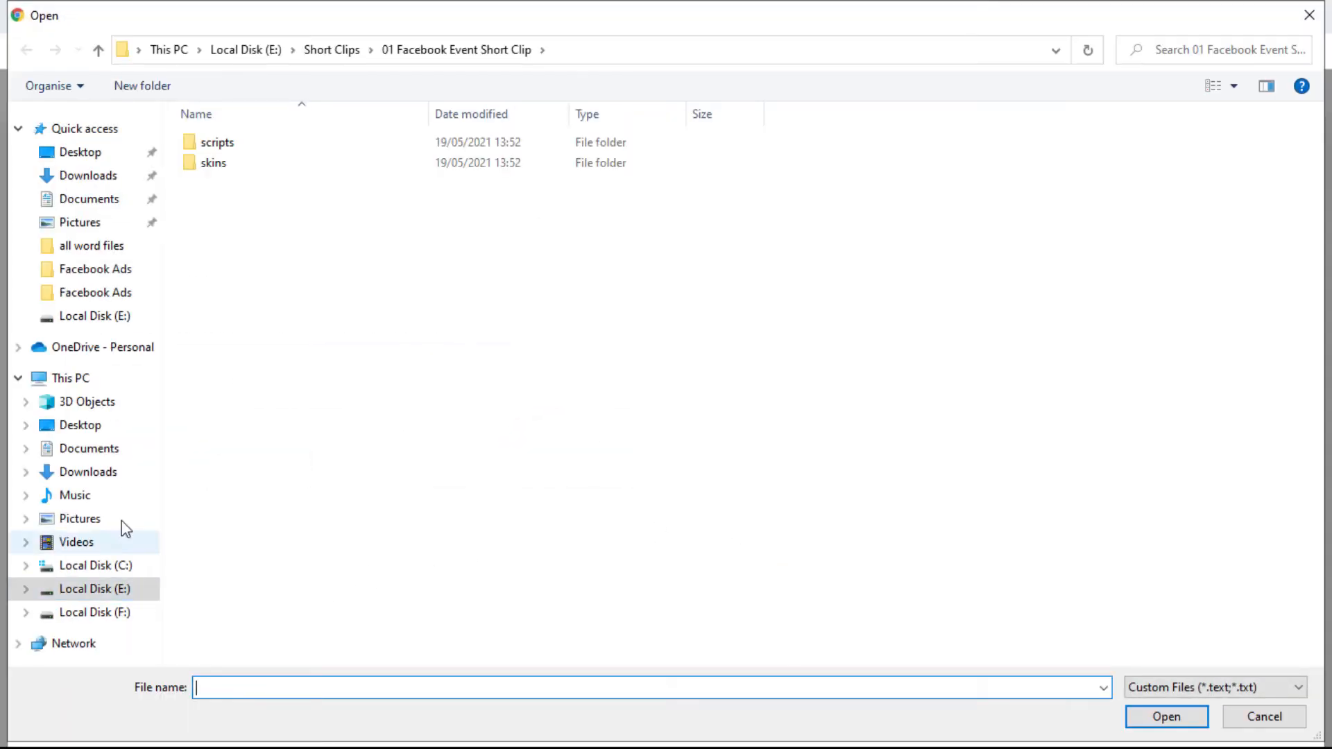
click(86, 154)
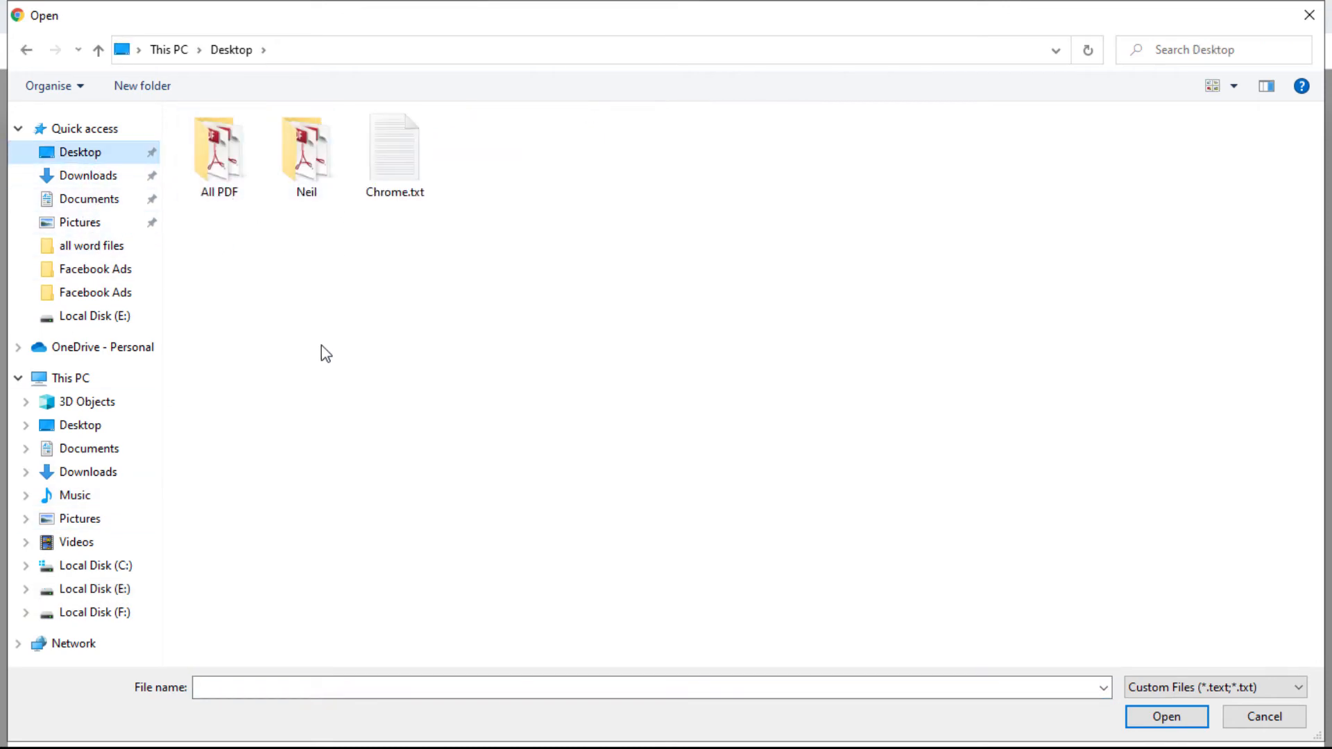
click(1191, 688)
click(1157, 721)
click(659, 205)
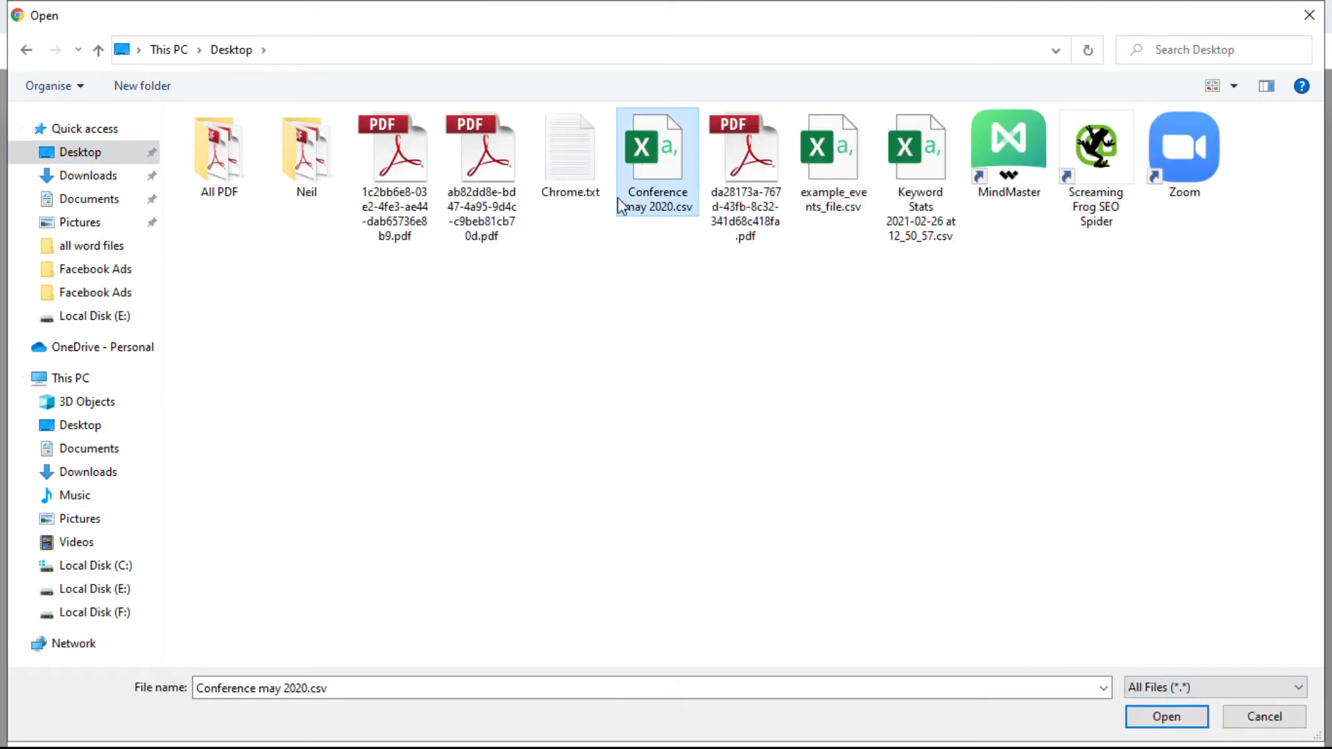
click(1166, 717)
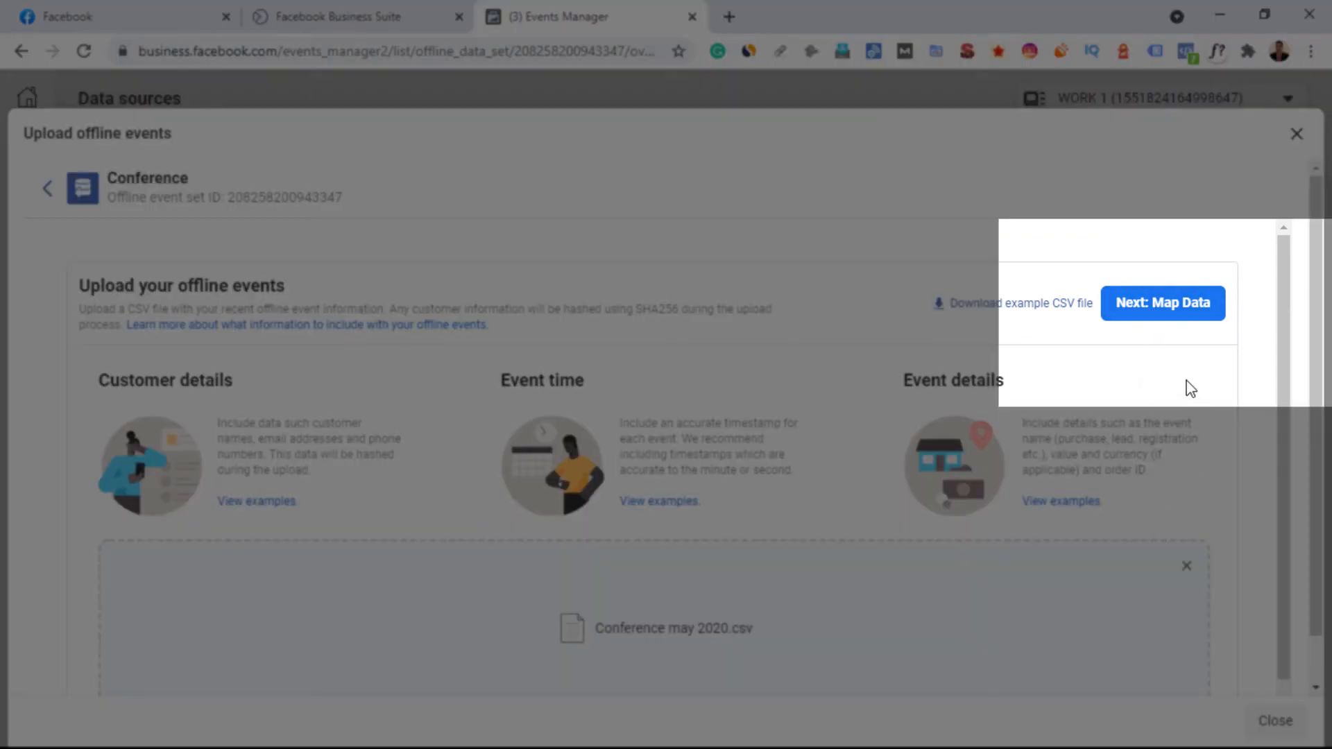
Proceed to data mapping and check the data types assigned to the file's columns.
click(1176, 318)
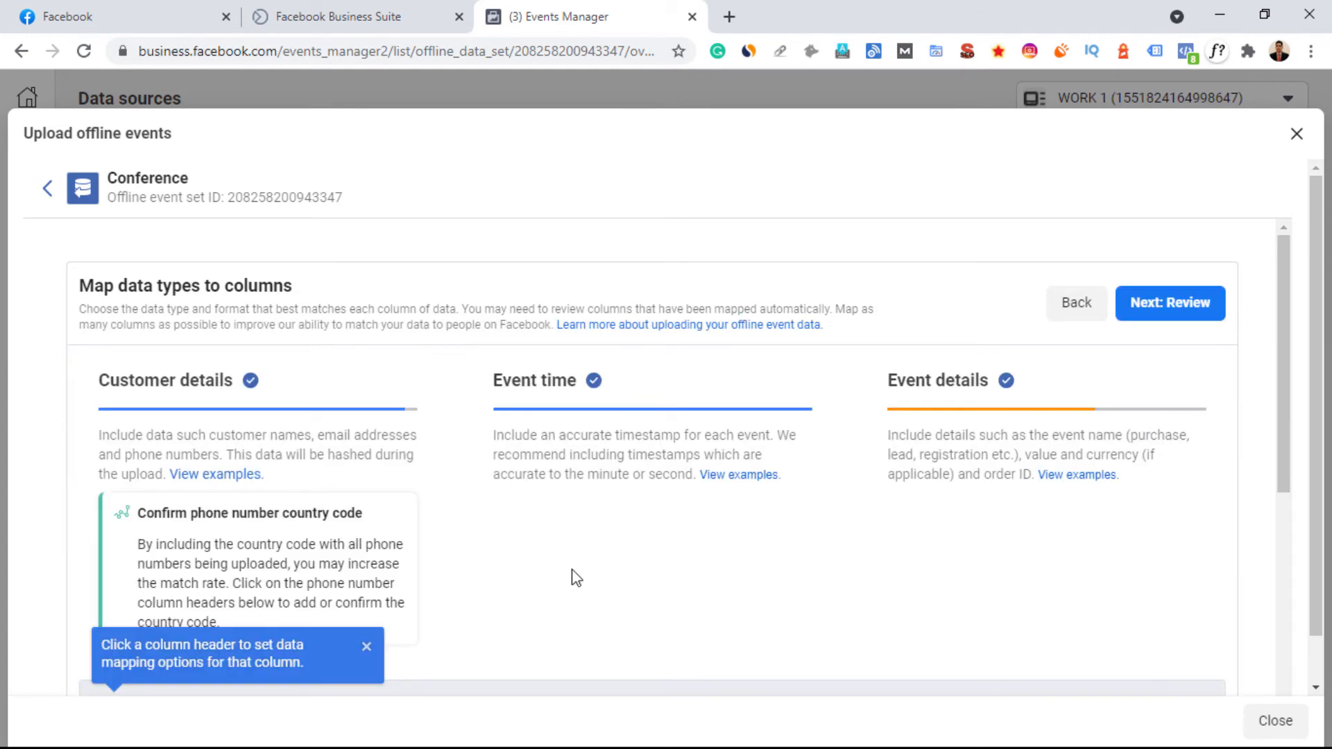
scroll(632, 552, down, 5)
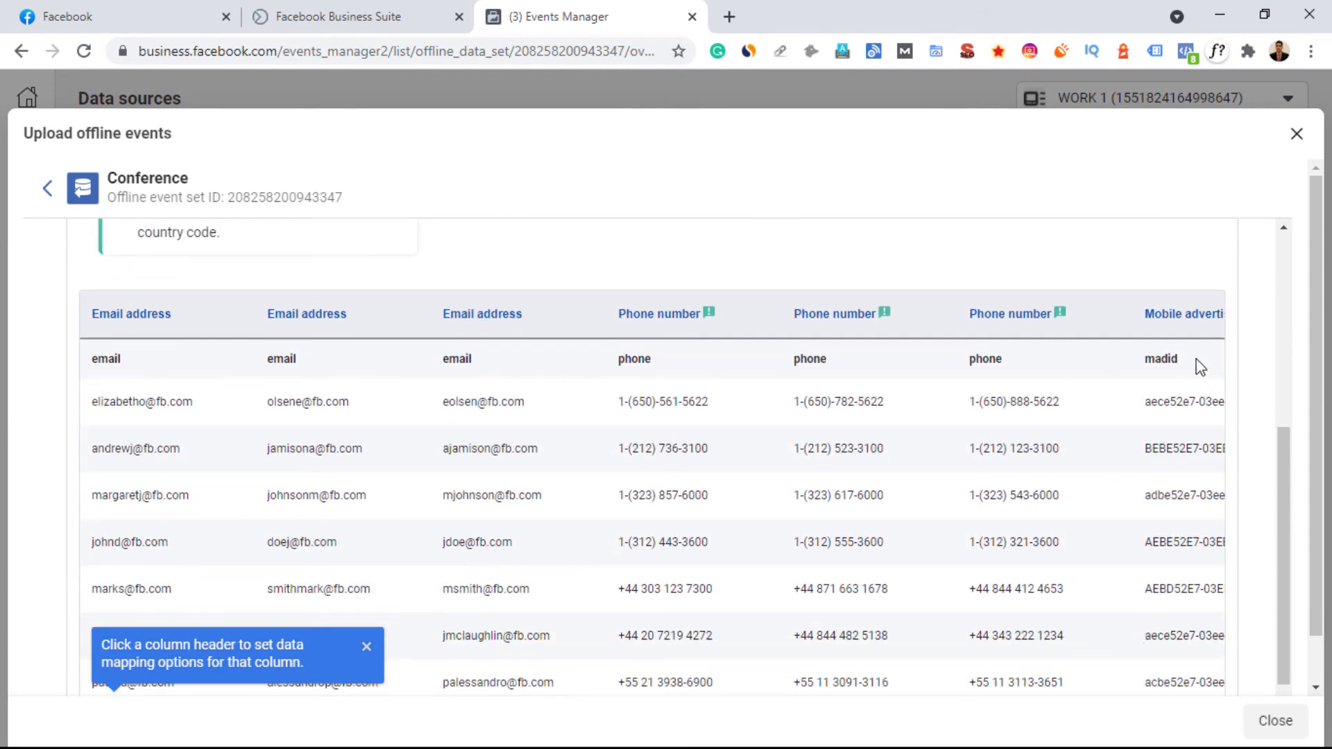
drag(1281, 448, 1277, 524)
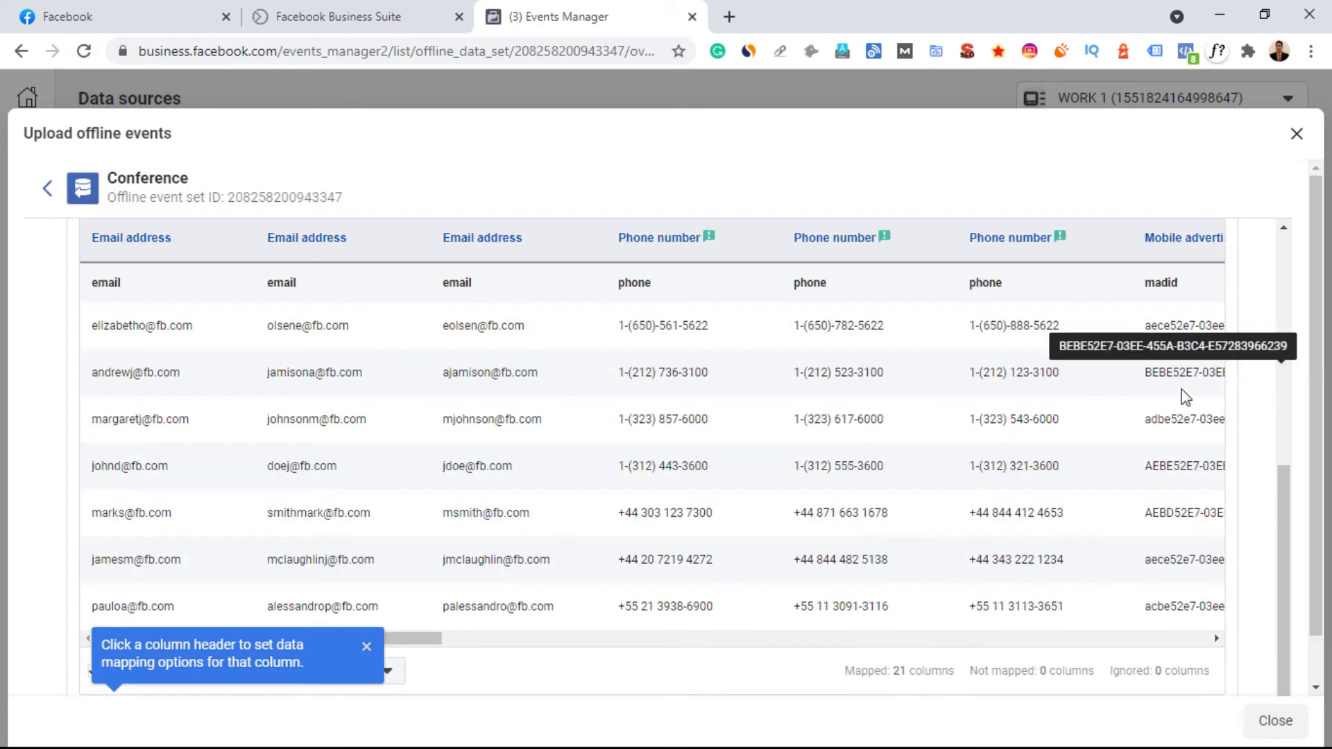
scroll(1174, 391, up, 3)
scroll(1174, 391, up, 4)
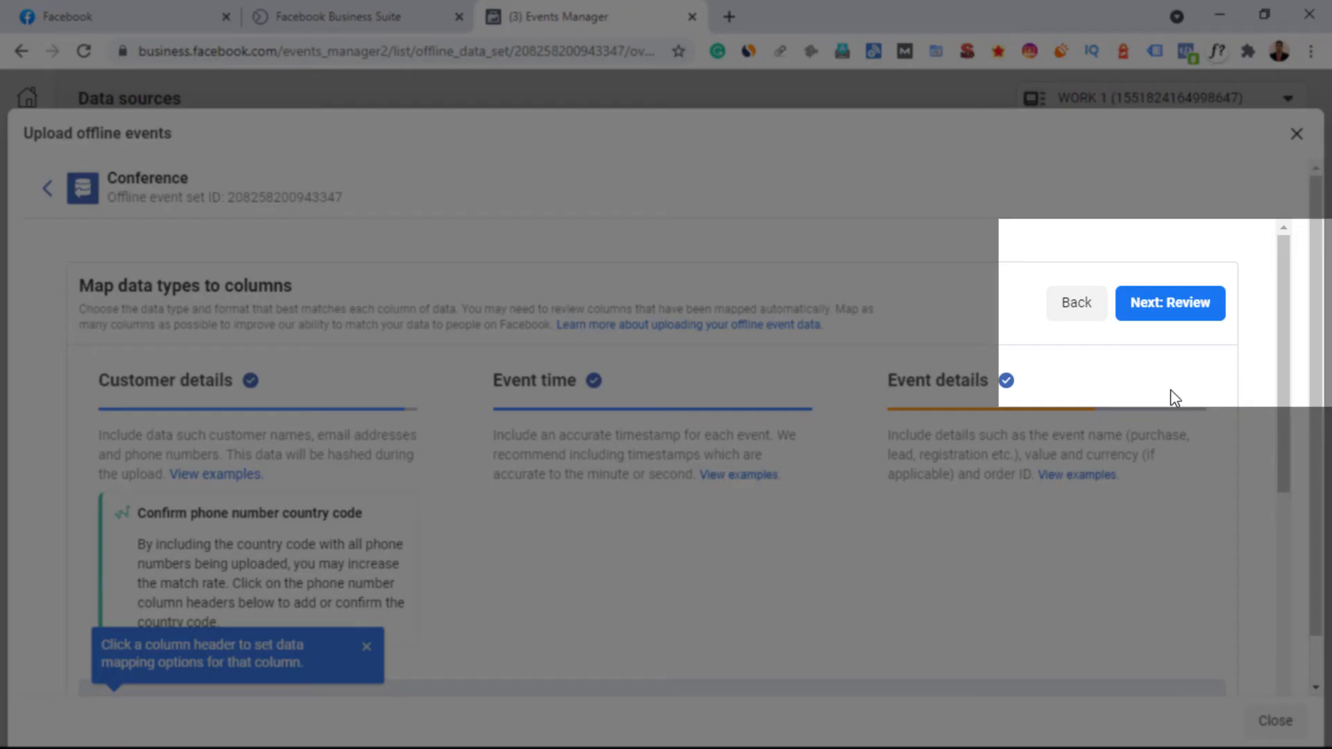
Accept the column mapping and examine the sample upload results with both warnings expanded.
click(1164, 317)
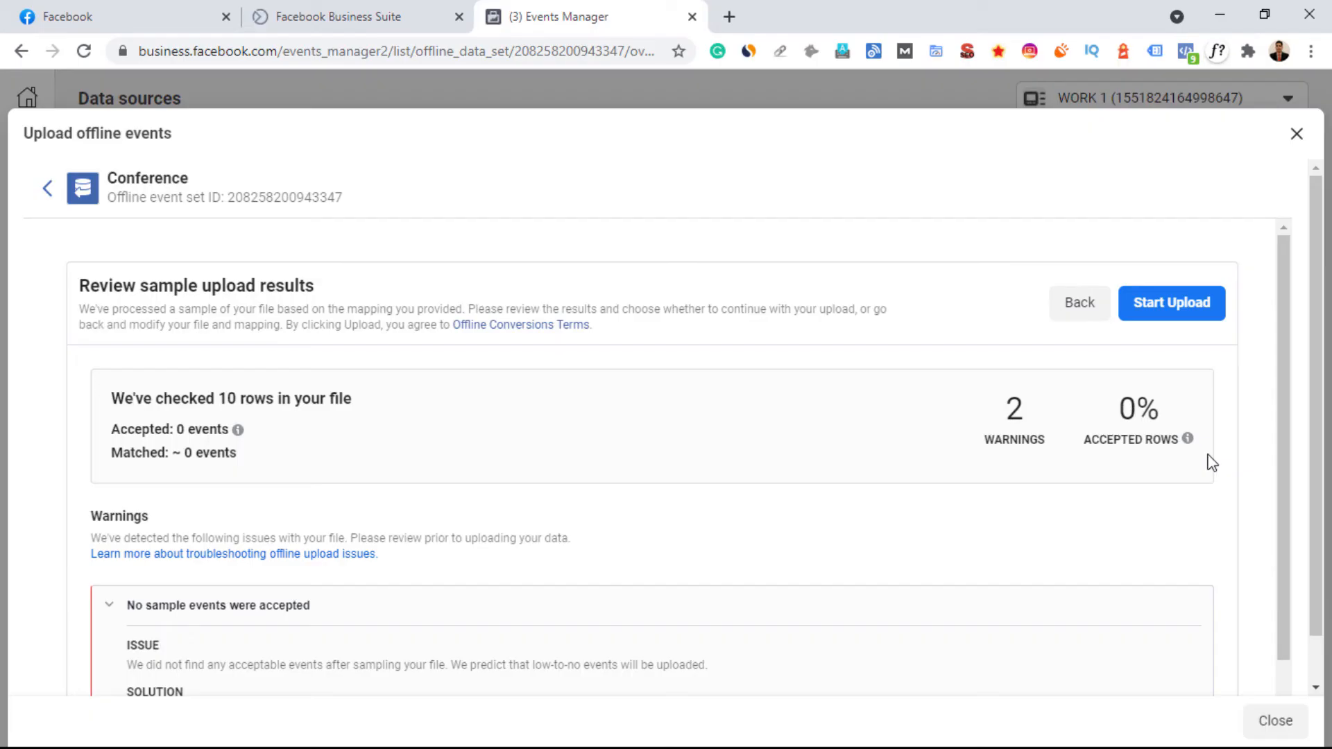
scroll(1207, 474, down, 2)
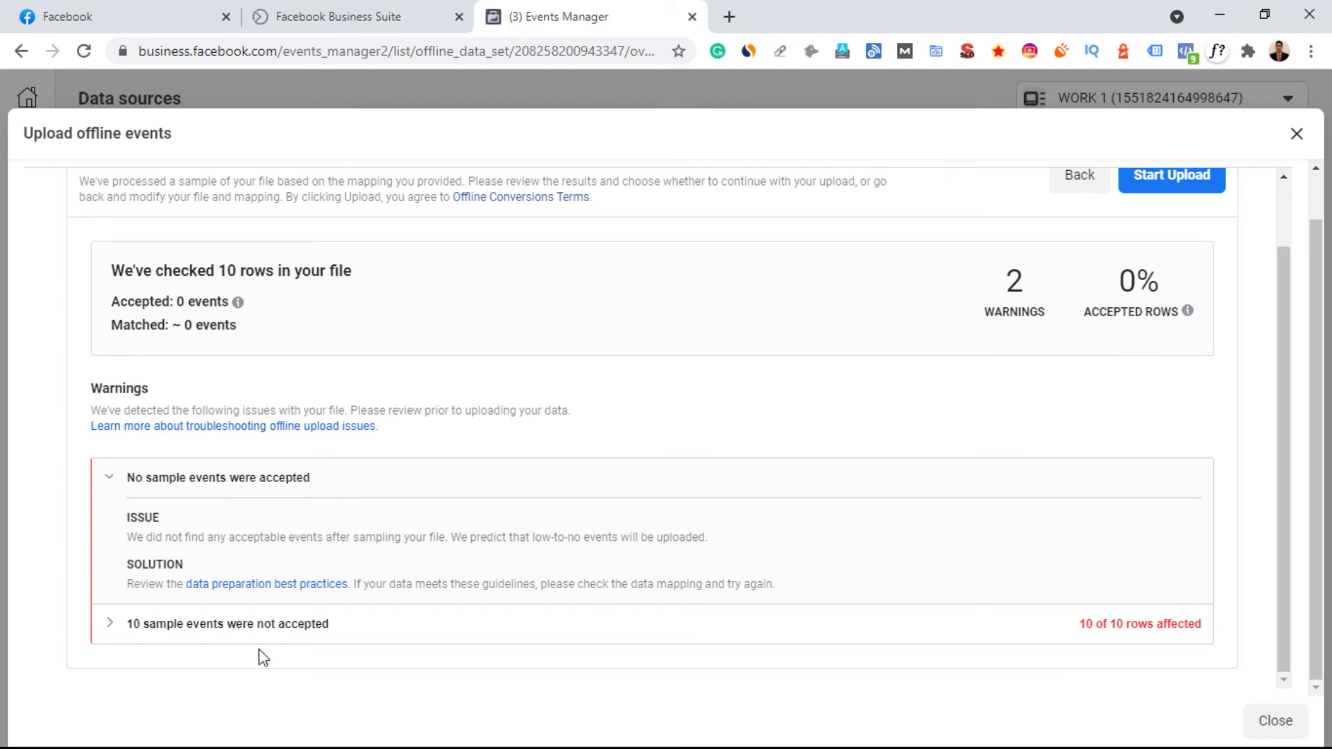
click(315, 624)
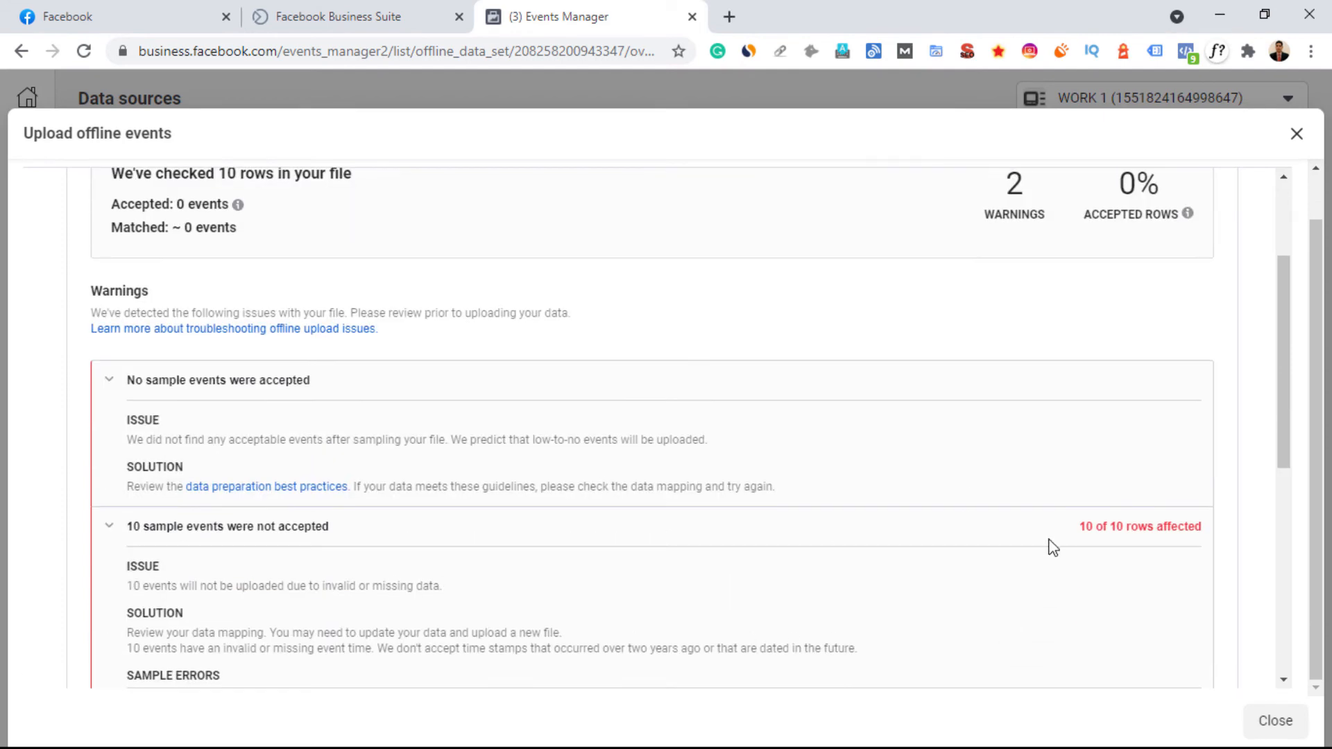
scroll(1051, 548, down, 4)
scroll(751, 563, up, 10)
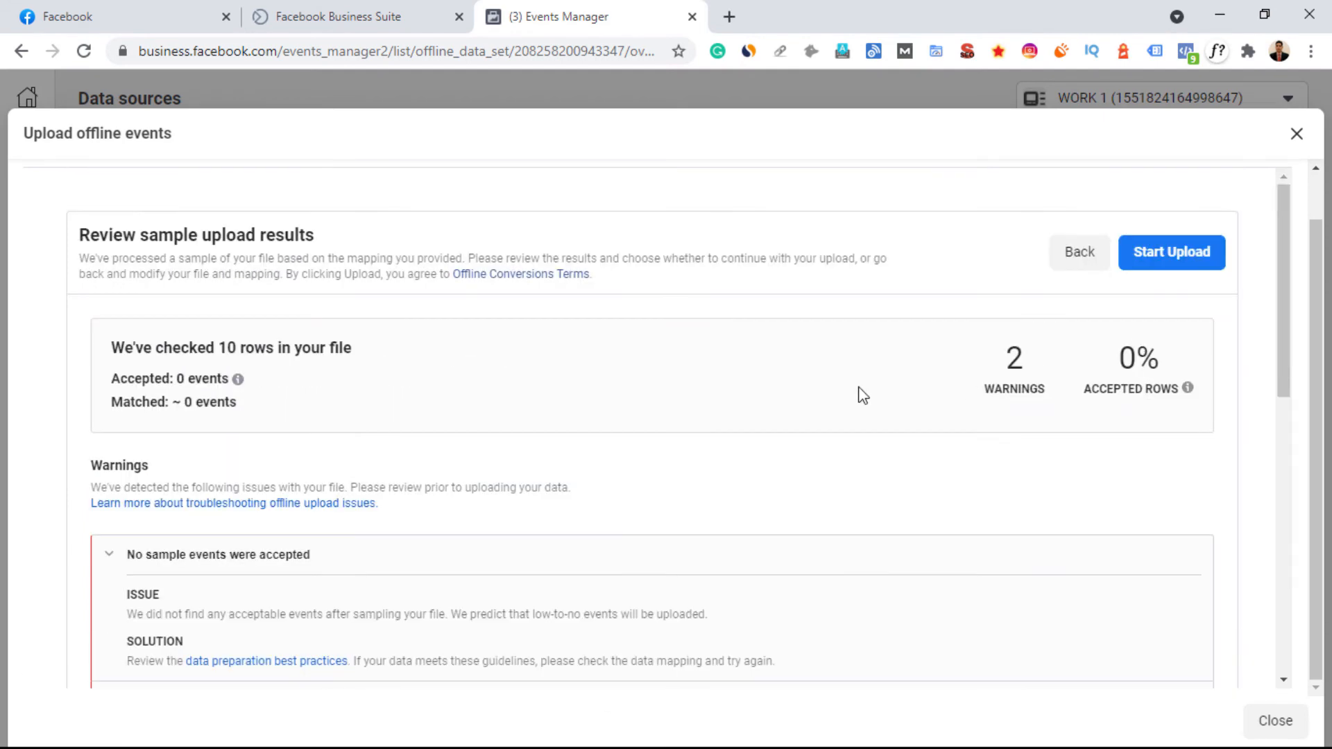
Start uploading the offline events and close the upload to see results in the Conference set's overview.
click(1183, 262)
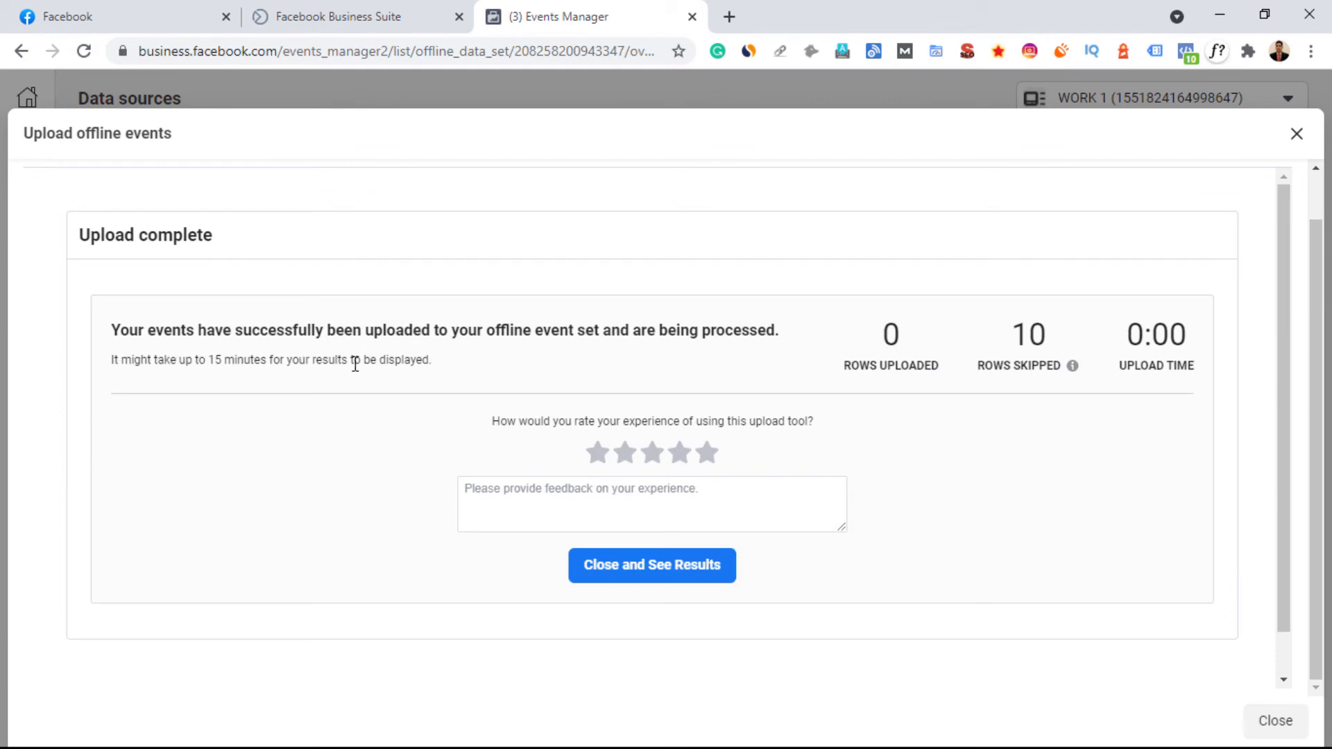
click(680, 563)
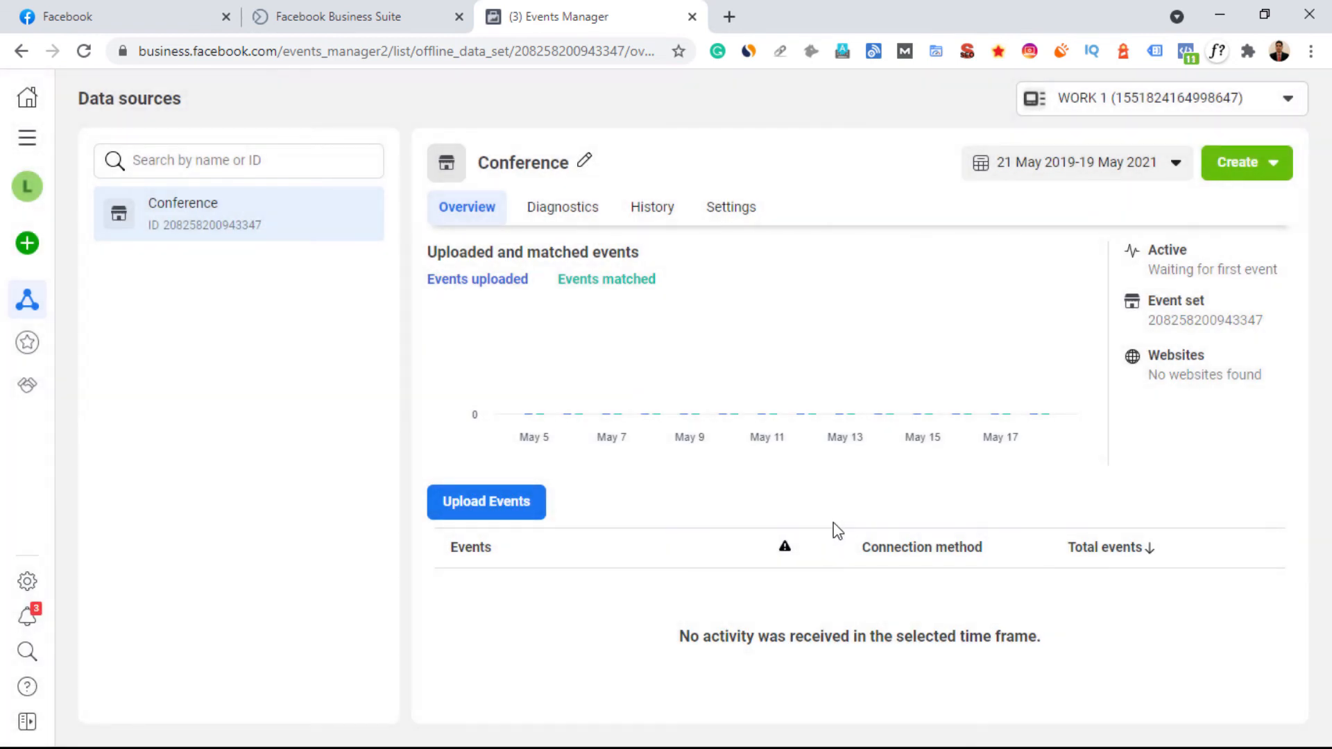
mouse_move(816, 355)
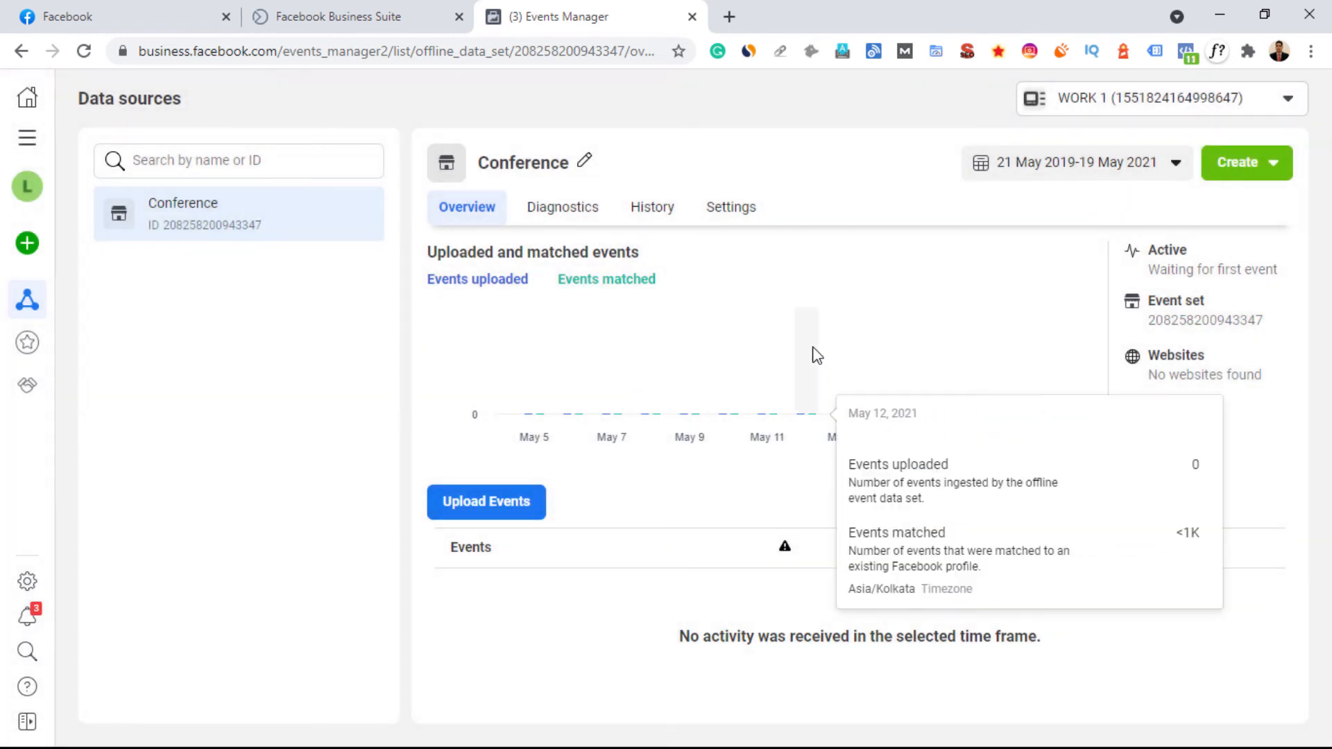